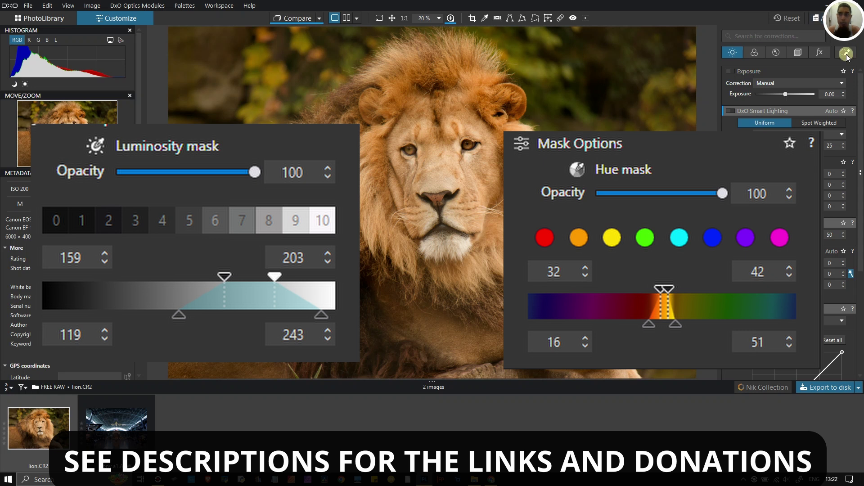
Step: Look through the effects and geometry corrections, and bring up the mask tools in Local Adjustments
left_click(825, 53)
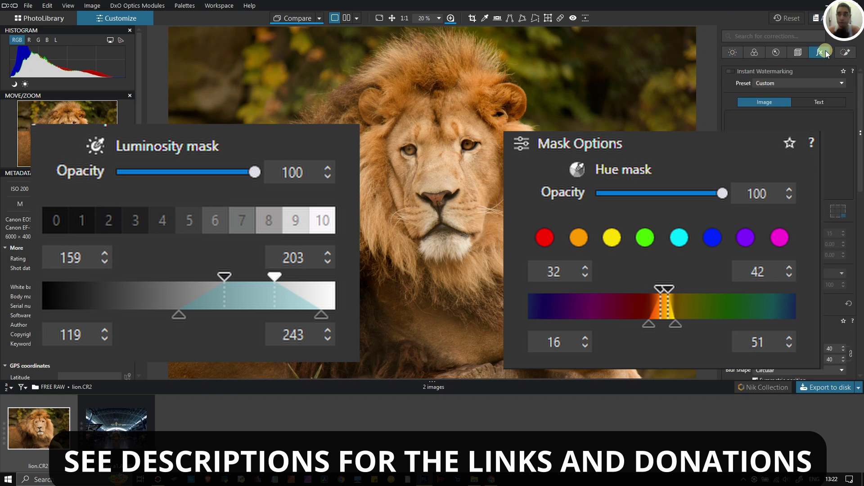
left_click(792, 53)
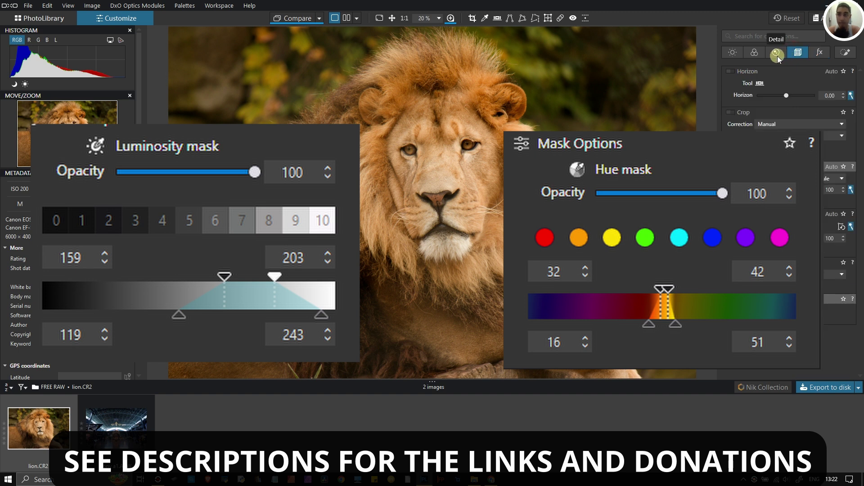
left_click(846, 53)
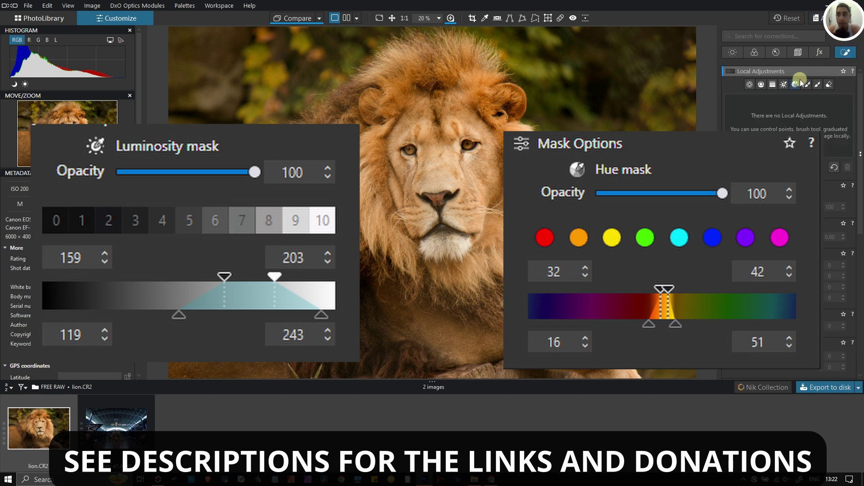
mouse_move(767, 99)
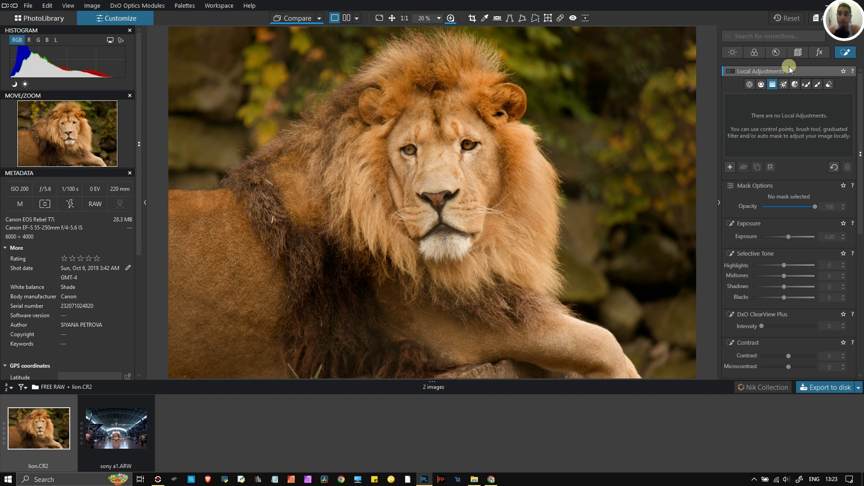
mouse_move(781, 87)
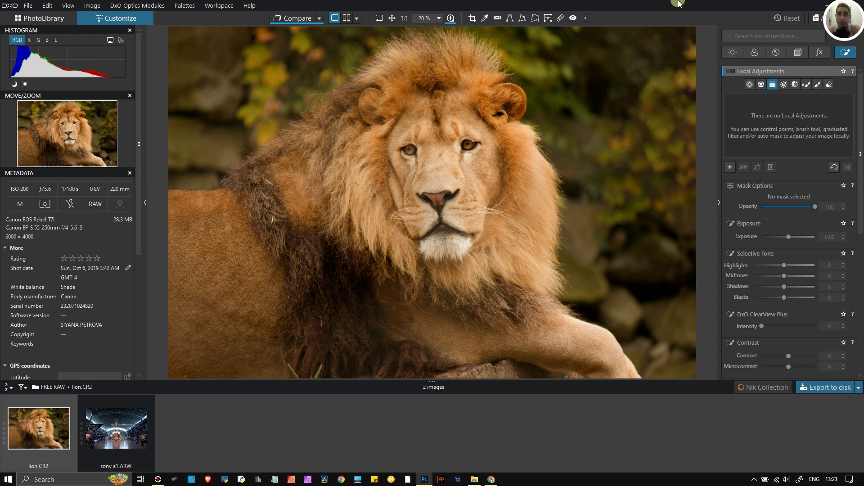
left_click(773, 83)
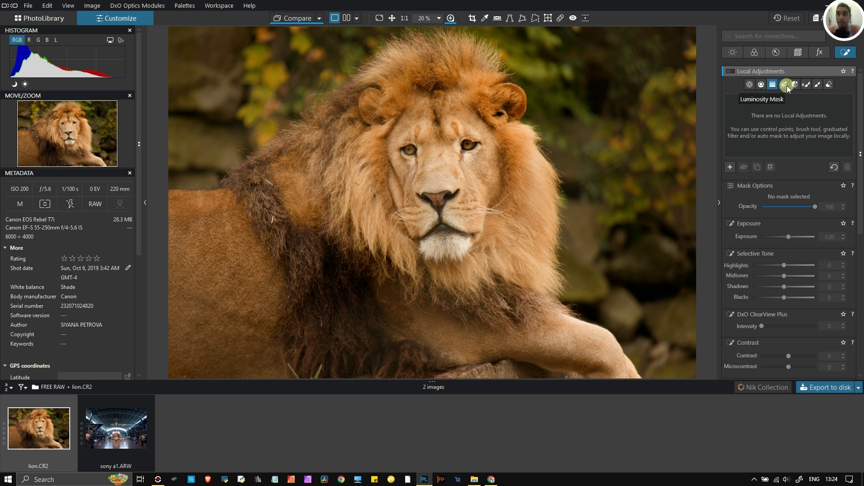
Step: Examine the global corrections for effects, color and geometry, including the watermark, filter, color rendering, crop and perspective settings
left_click(818, 54)
scroll(799, 207, "down", 5)
scroll(799, 207, "down", 5)
scroll(799, 207, "up", 4)
scroll(799, 207, "up", 6)
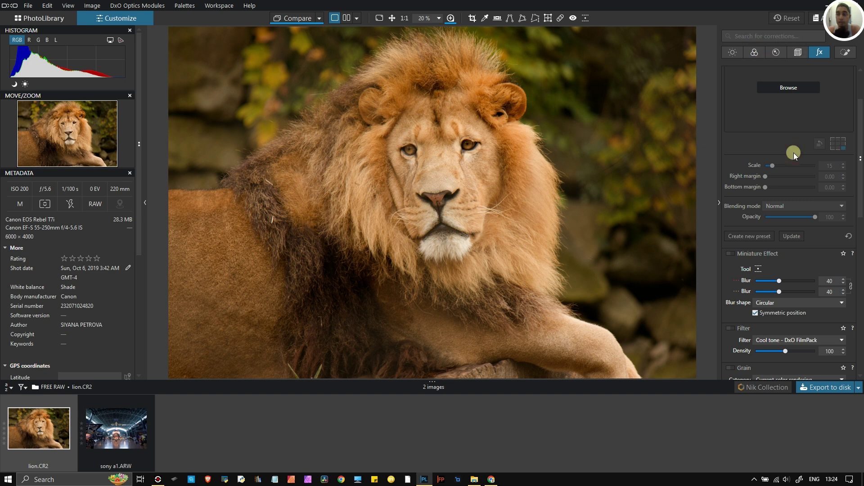
left_click(755, 52)
key("shift+g")
scroll(400, 210, "up", 3)
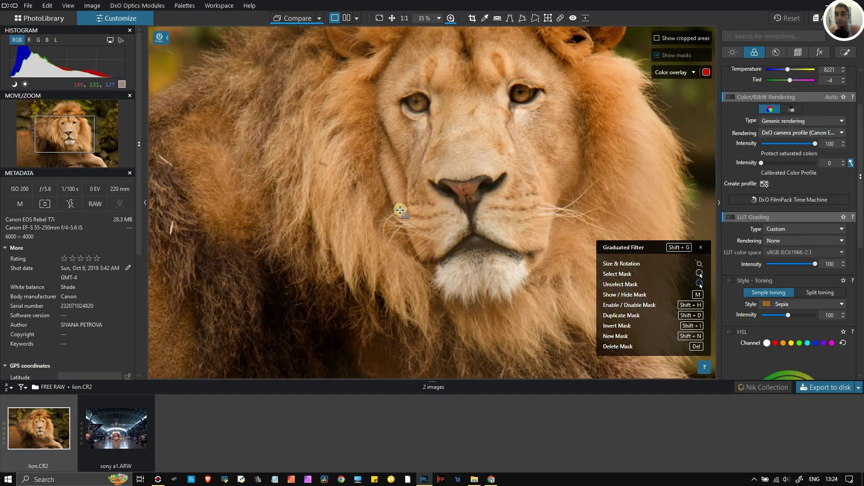
scroll(400, 211, "down", 3)
key("Escape")
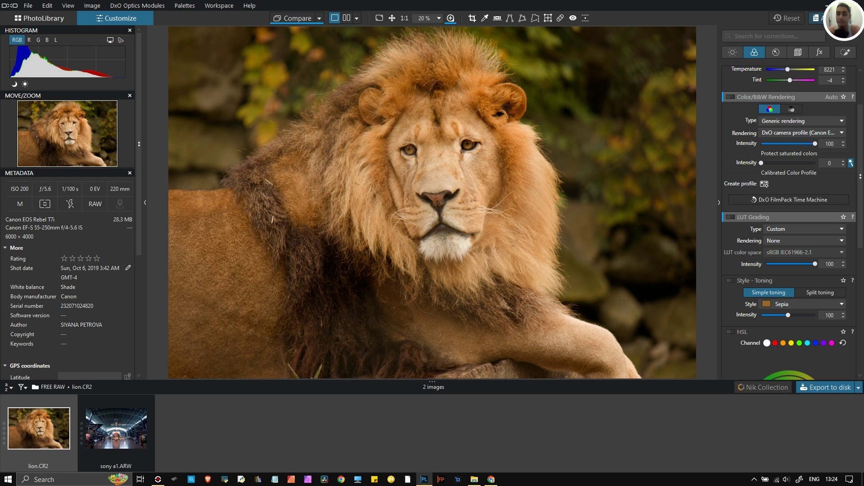
left_click(765, 132)
left_click(765, 147)
left_click(797, 54)
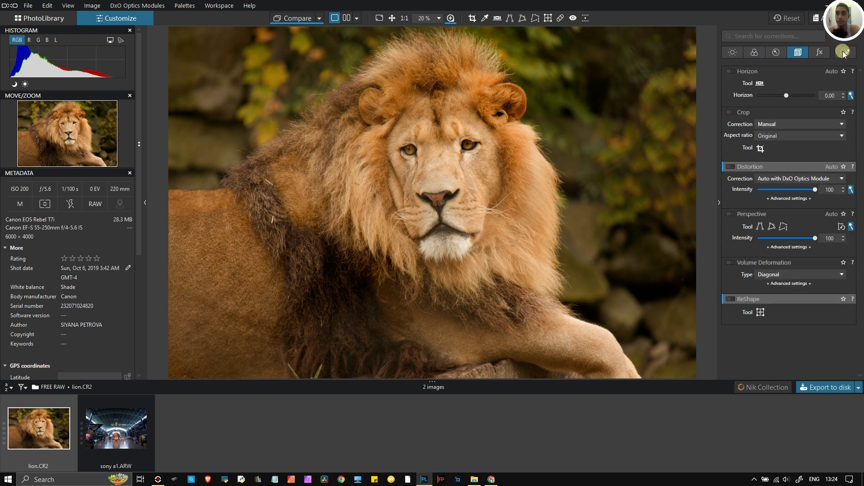
Step: Add a Hue Mask local adjustment sampled from the lion's face, on the bridge of the nose
left_click(843, 53)
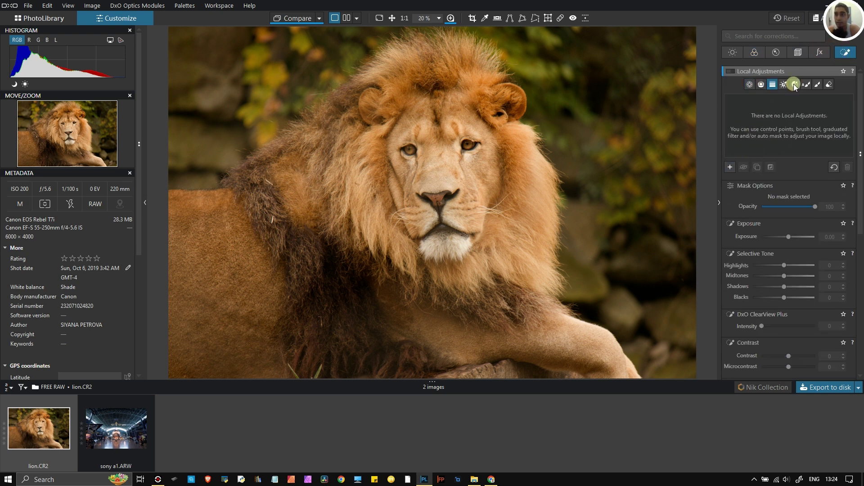
left_click(793, 84)
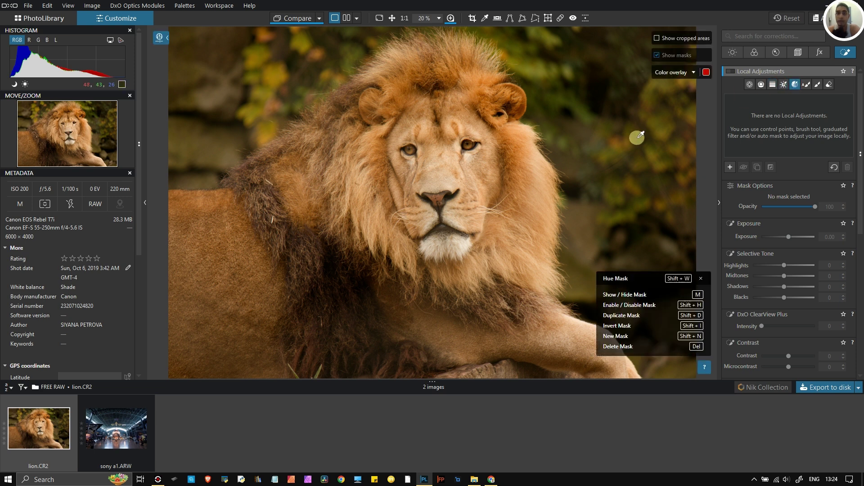
left_click(437, 169)
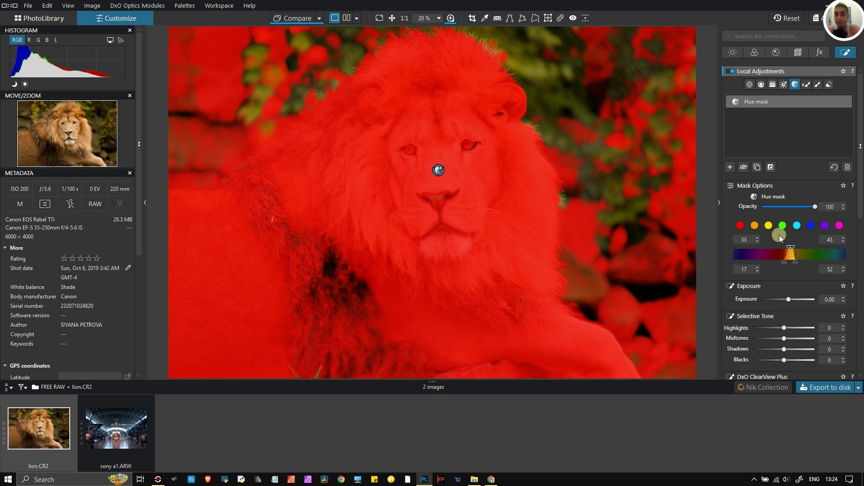
scroll(799, 230, "down", 5)
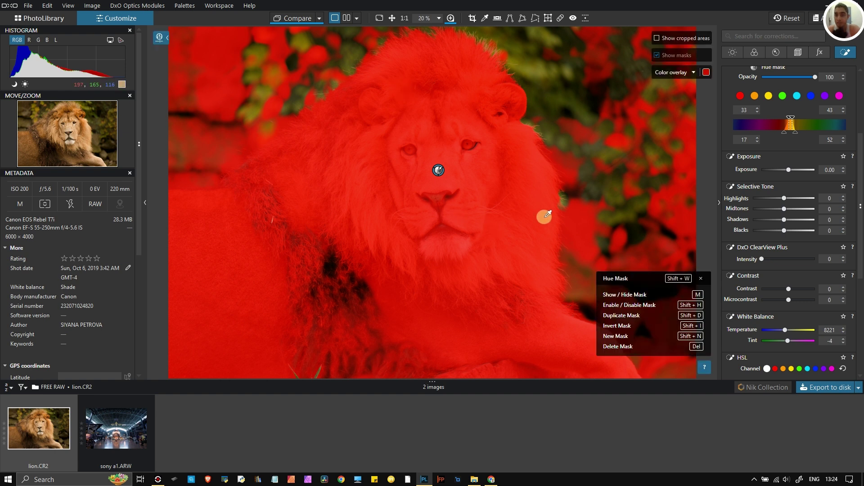
Step: Resample the hue mask on the background foliage beside the lion's mane, and toggle the mask off and back on
scroll(793, 119, "up", 3)
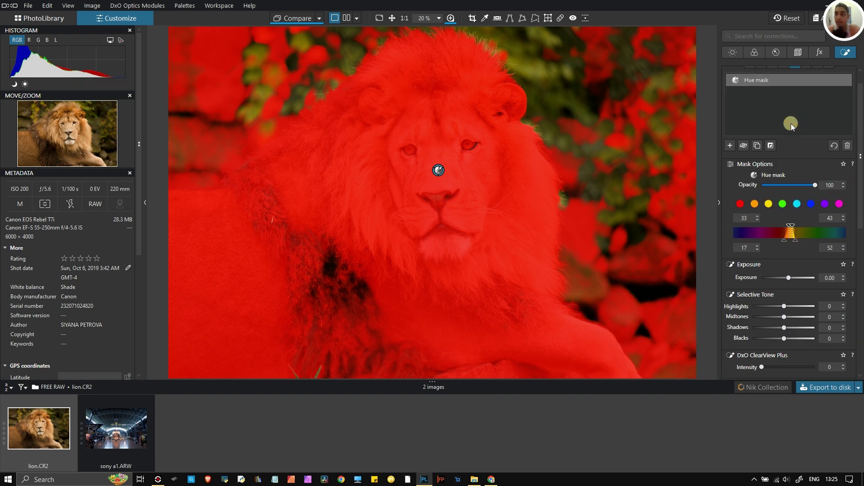
left_click(531, 66)
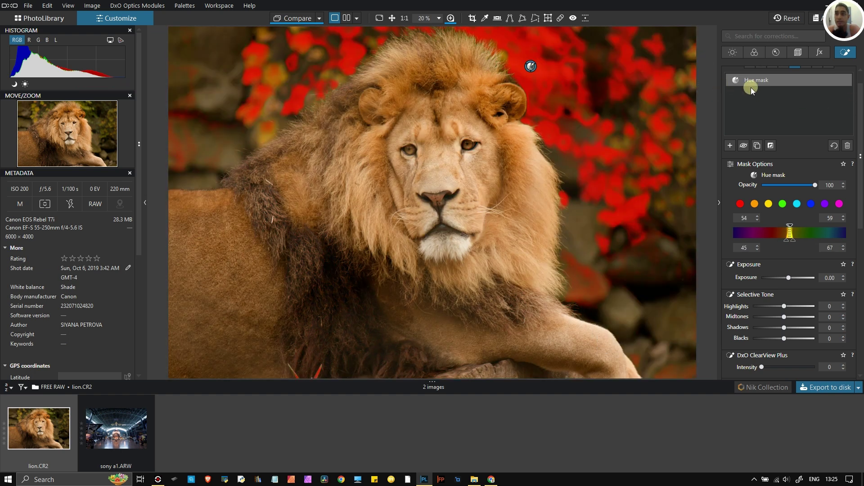
left_click(843, 80)
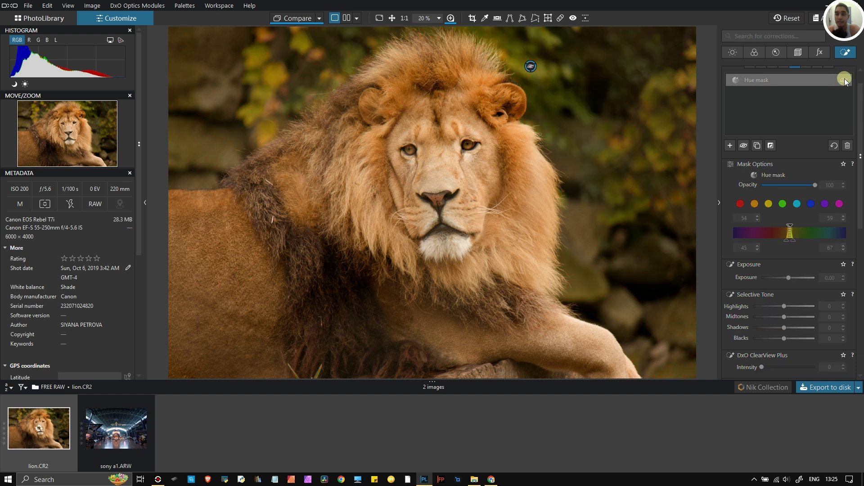
left_click(844, 80)
left_click(843, 80)
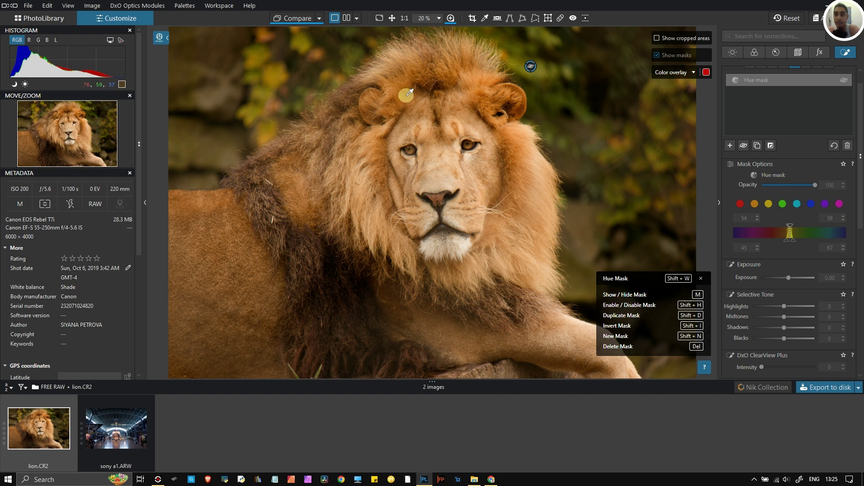
left_click(843, 80)
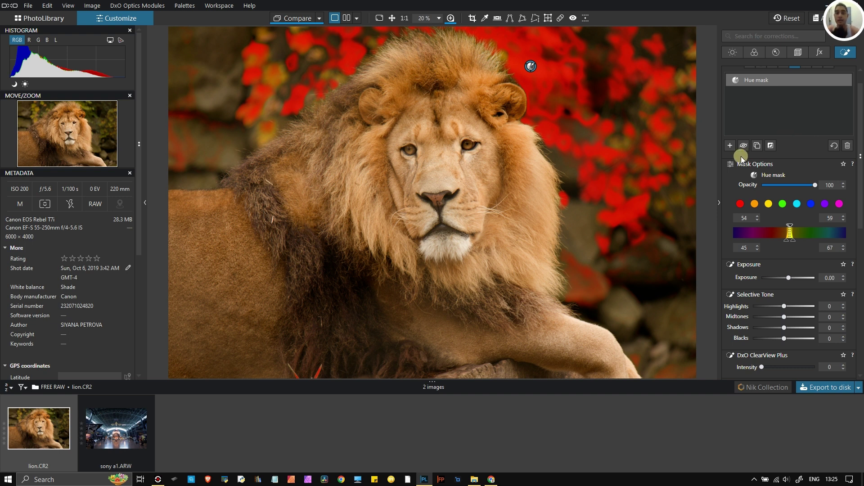
scroll(684, 169, "up", 1)
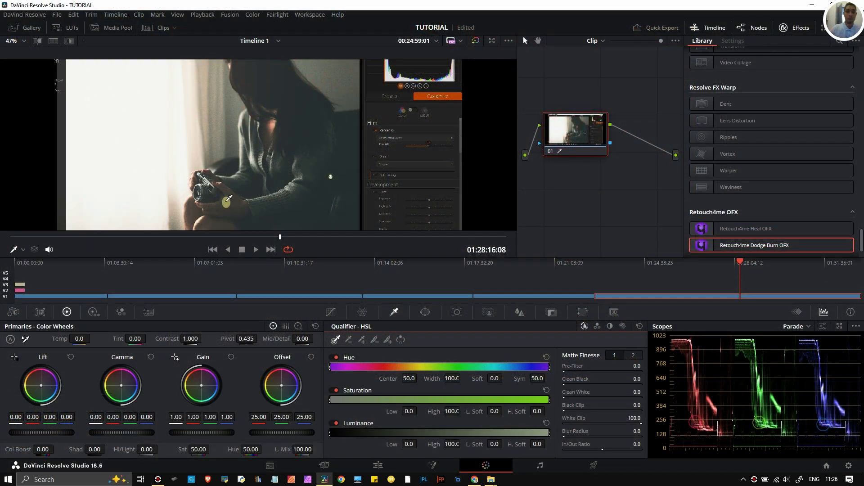
Step: In DaVinci Resolve, qualify the background wall, set hue softness 6.8 and saturation high softness 3.7, and adjust the luminance range
left_click(338, 82)
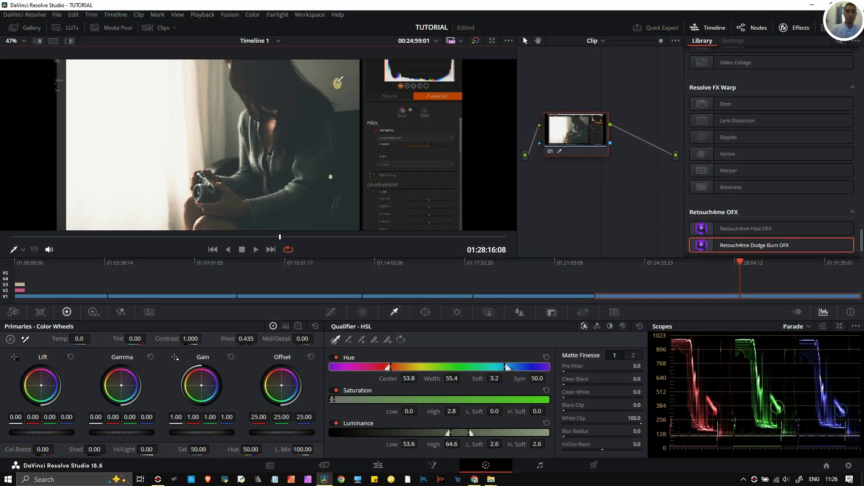
left_click(68, 41)
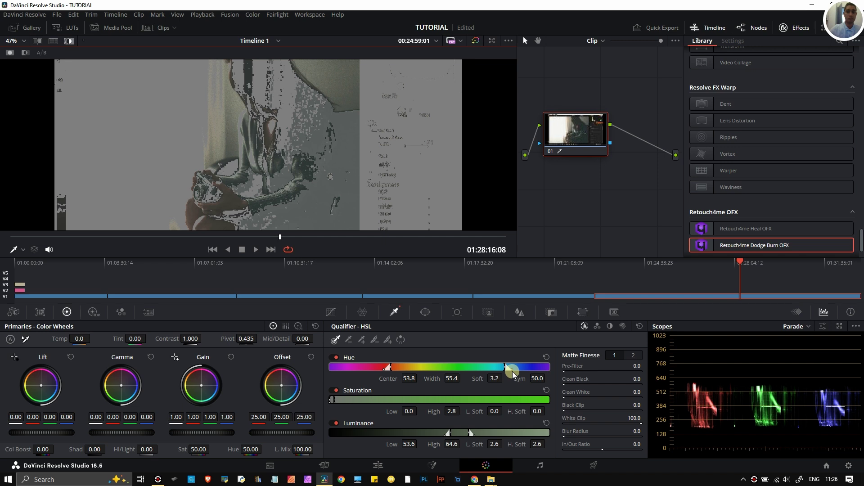
mouse_move(512, 372)
left_mouse_down()
mouse_move(538, 369)
mouse_move(504, 365)
mouse_move(517, 364)
left_mouse_up()
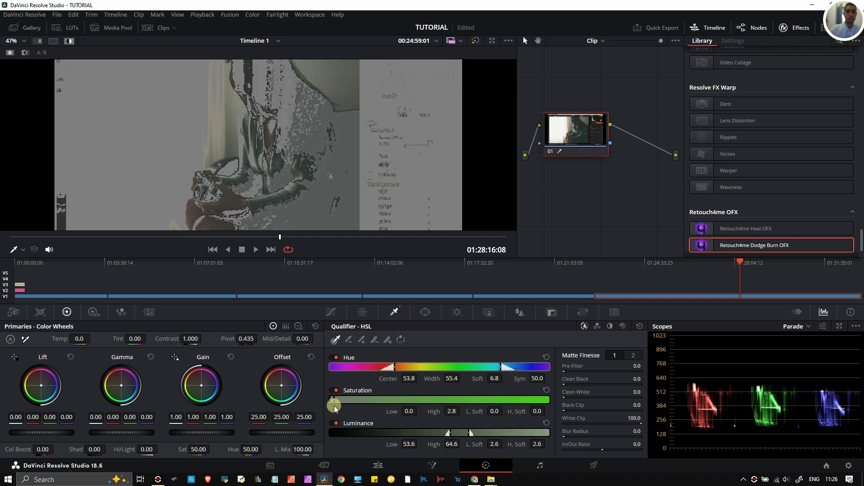
mouse_move(333, 400)
left_mouse_down()
mouse_move(387, 405)
mouse_move(354, 408)
mouse_move(466, 403)
mouse_move(335, 400)
left_mouse_up()
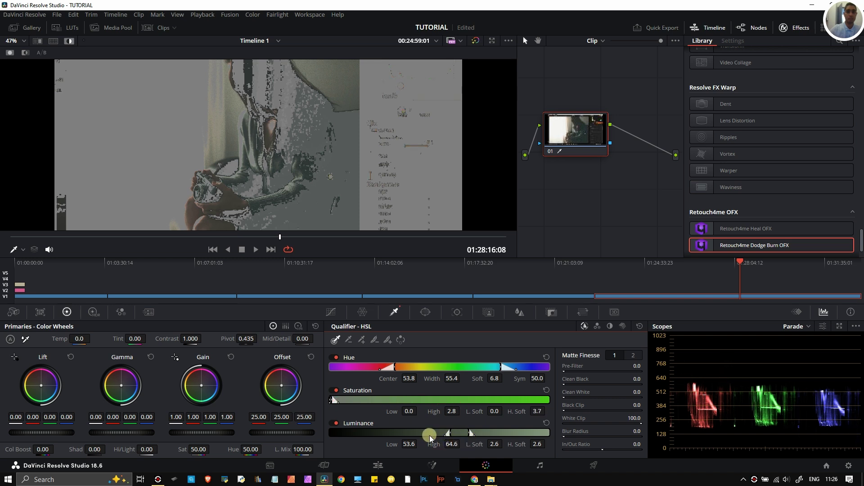
left_click_drag(445, 435, 456, 436)
left_click_drag(455, 436, 463, 435)
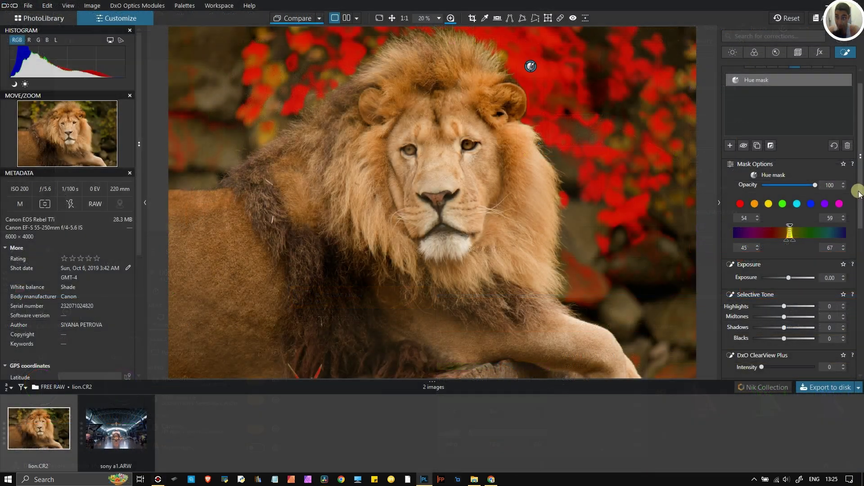
Step: Back in DxO PhotoLab, collapse and restore the corrections area and the Mask Options section
scroll(851, 216, "up", 1)
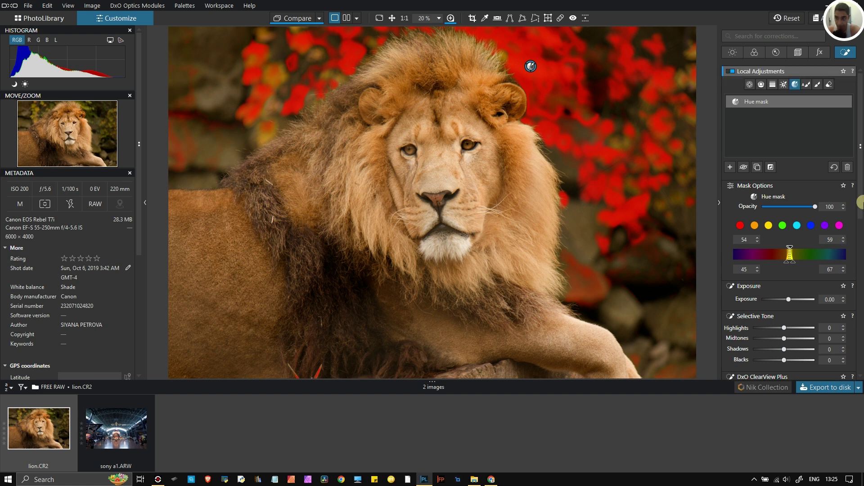
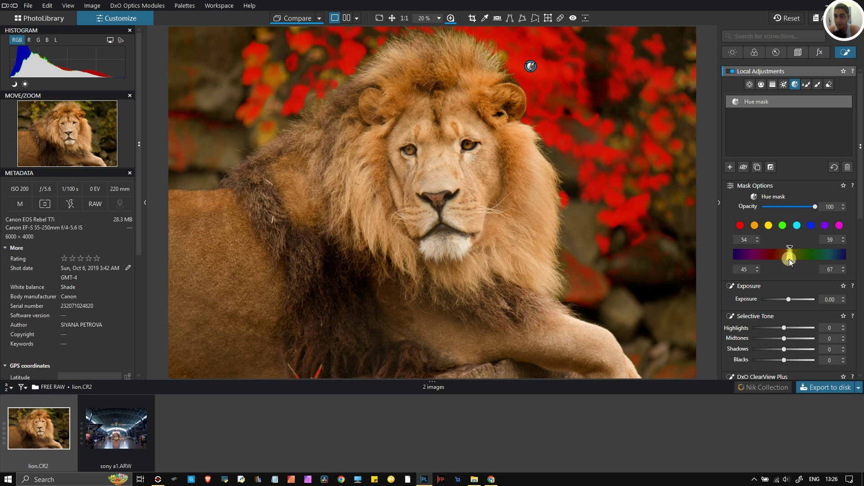
left_click(719, 203)
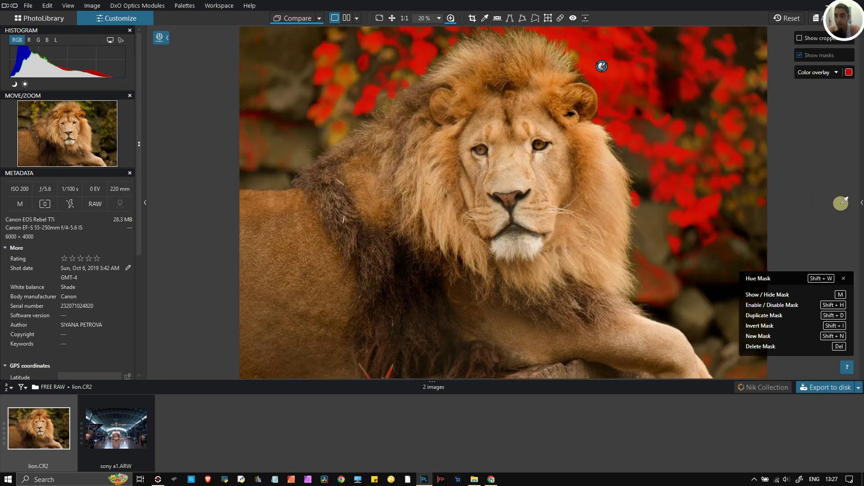
left_click(856, 214)
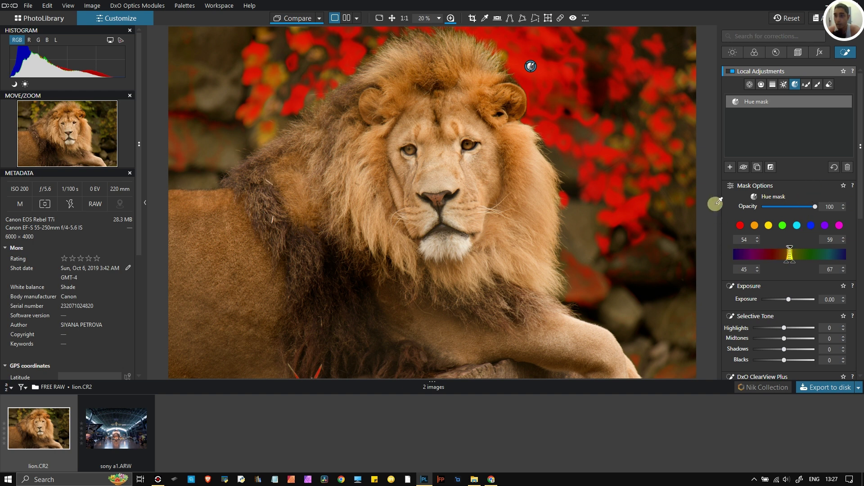
left_click(731, 188)
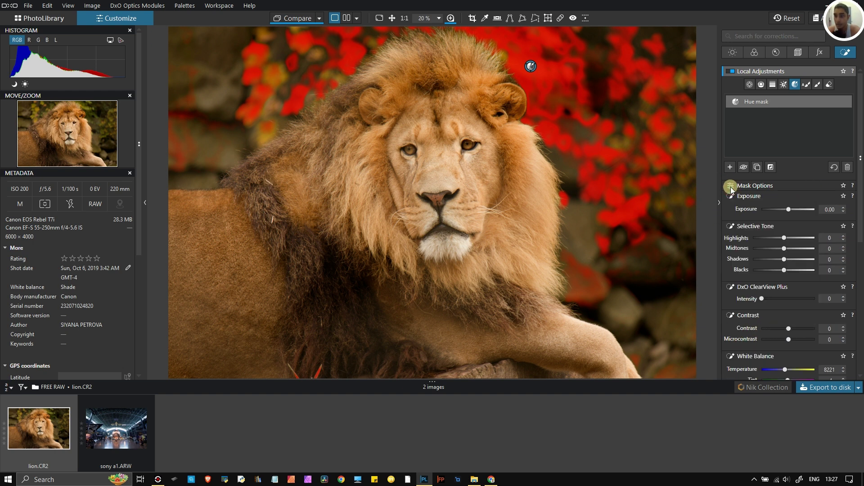
left_click(730, 188)
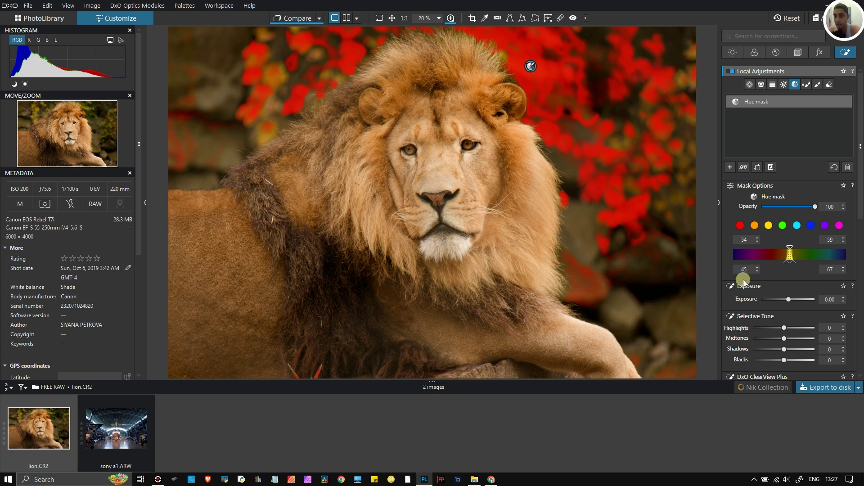
Step: Set the hue mask's upper core limit to 62 and its lower feather limit to 54, narrowing the foliage selection
left_click(786, 264)
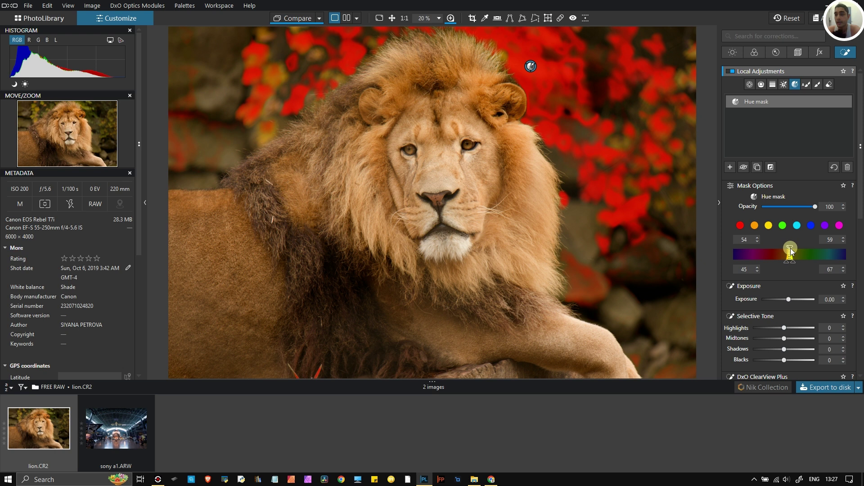
left_click_drag(791, 248, 801, 256)
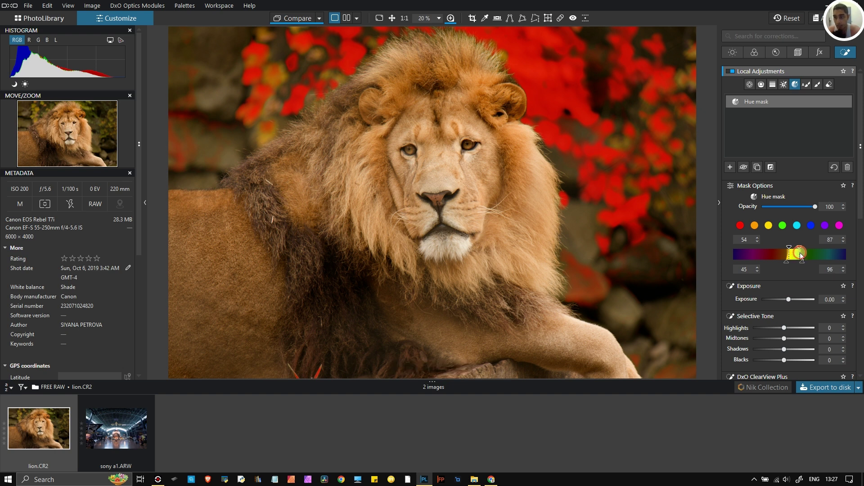
left_click_drag(801, 256, 788, 253)
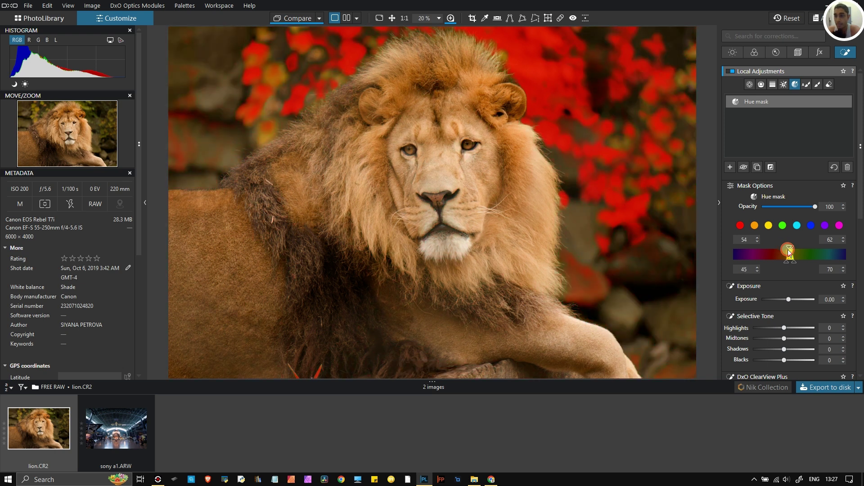
left_click_drag(787, 263, 792, 267)
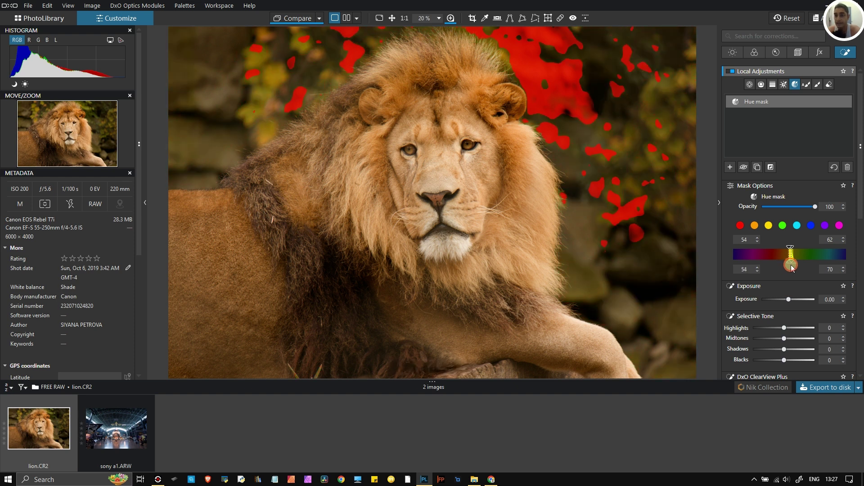
Step: Set the hue mask's lower feather limit to 50 and preview the mask in Black & White, returning to Color overlay
scroll(599, 187, "up", 4)
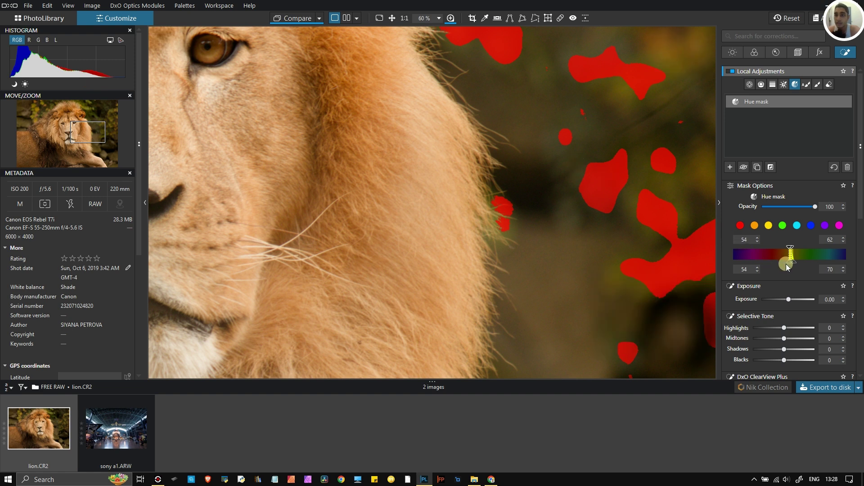
left_click_drag(787, 263, 788, 267)
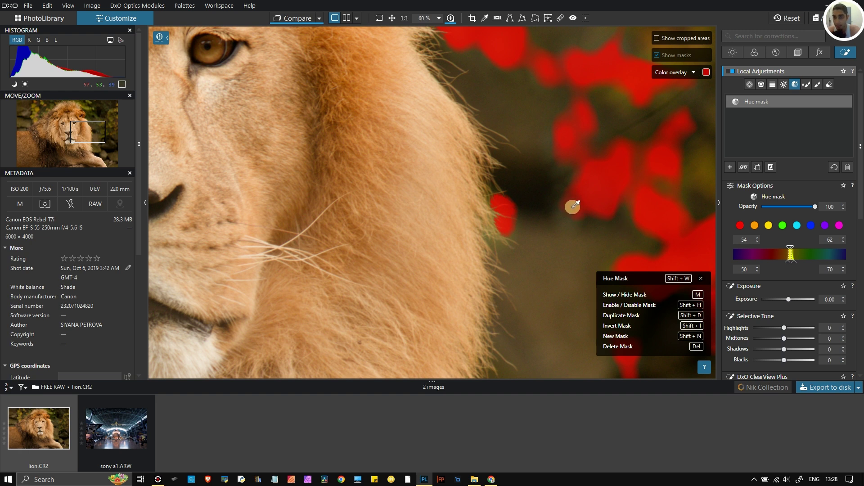
left_click(692, 72)
left_click(680, 93)
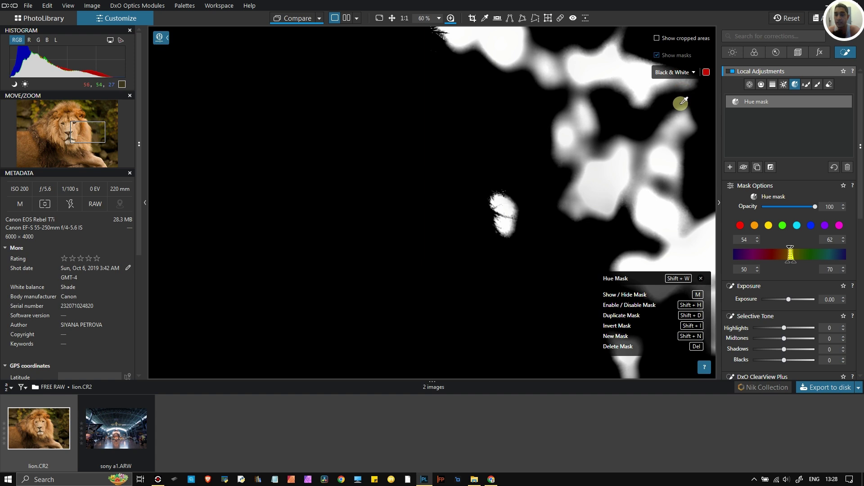
left_click(687, 76)
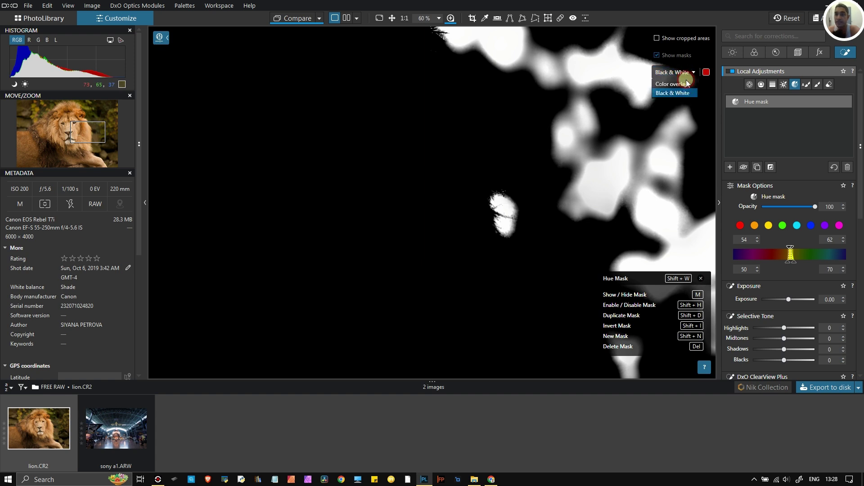
left_click(688, 83)
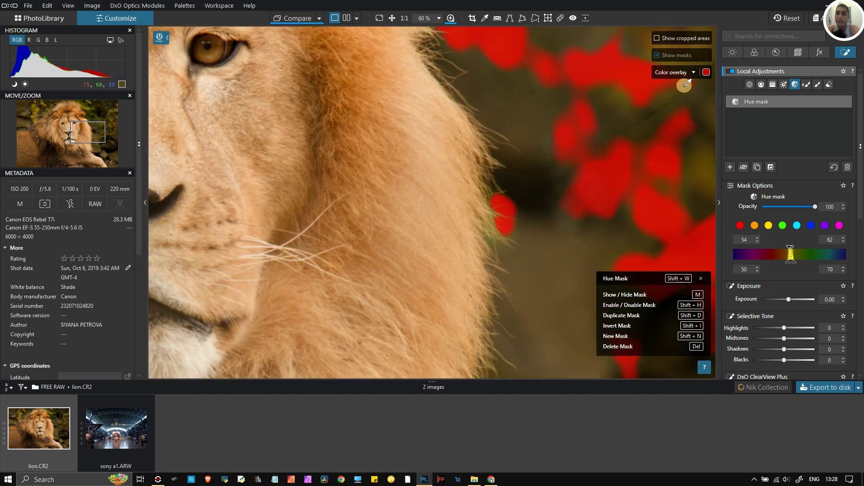
scroll(629, 156, "down", 1)
scroll(628, 156, "down", 1)
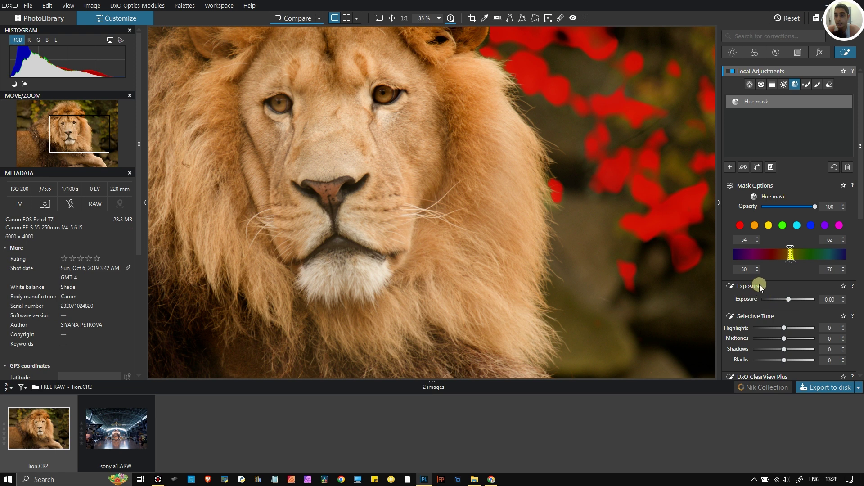
Step: Look through the local corrections available for the hue mask, from Exposure and Selective Tone down to HSL, Sharpness and Blur
scroll(760, 285, "down", 1)
right_click(714, 296)
key("Escape")
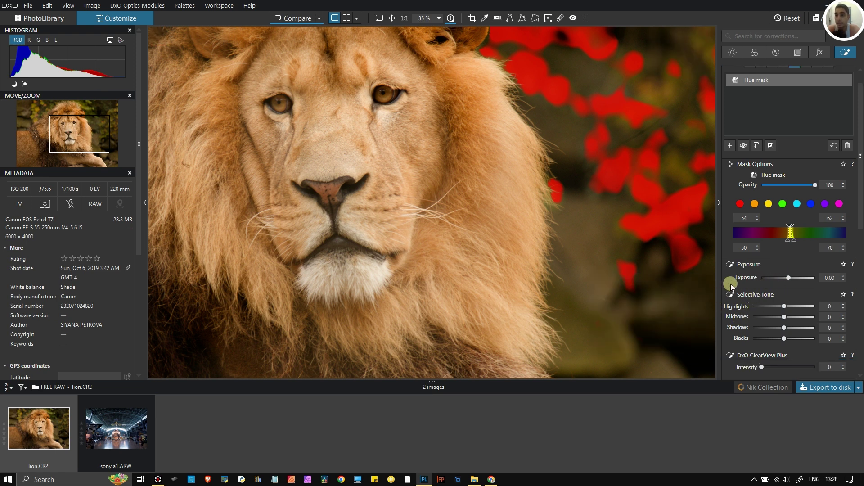
scroll(771, 327, "down", 3)
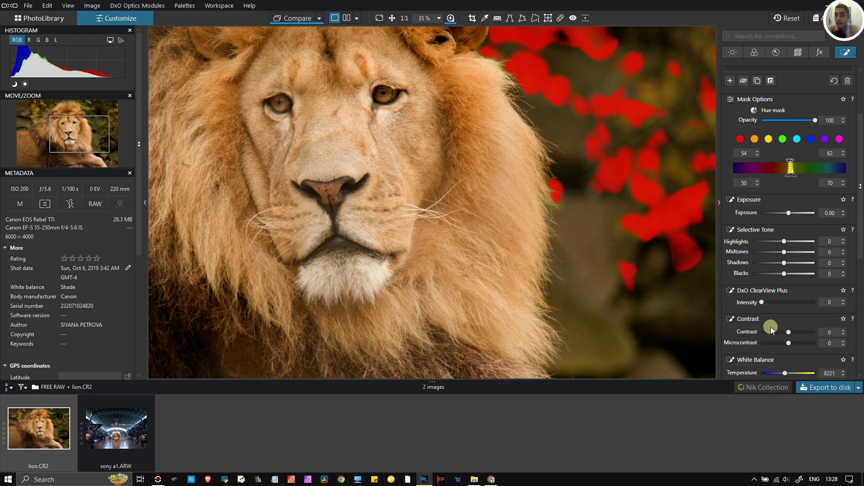
scroll(766, 315, "down", 2)
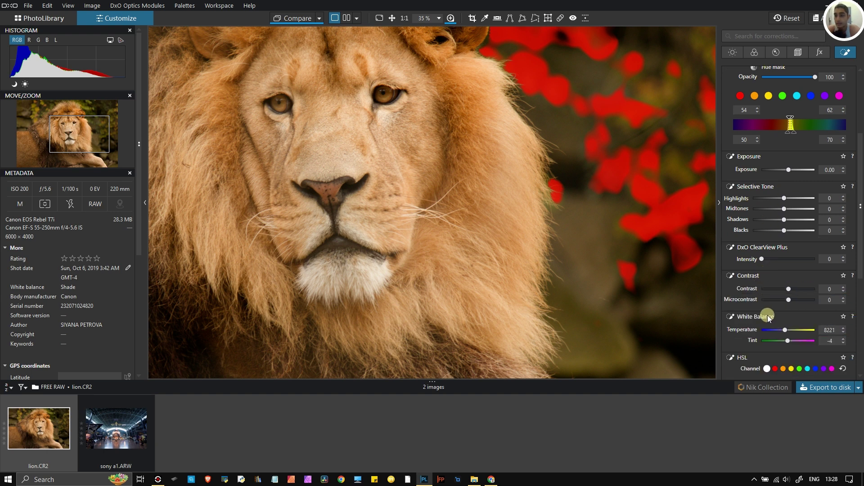
scroll(768, 315, "down", 2)
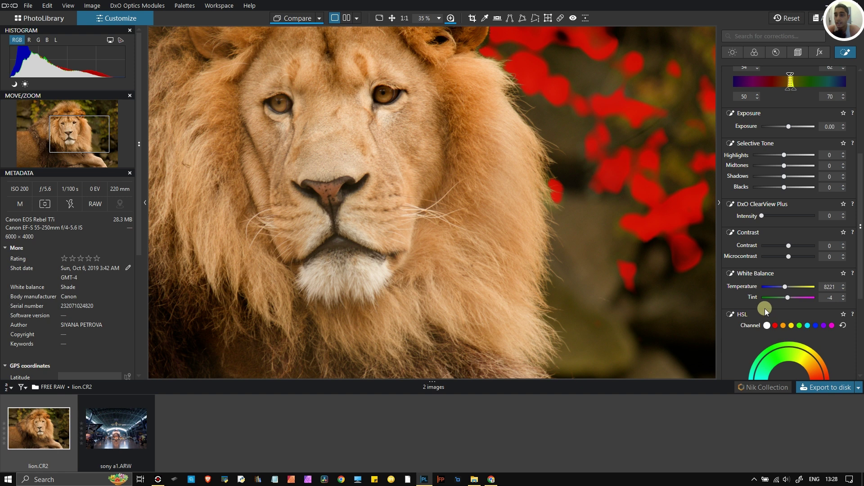
scroll(765, 309, "down", 3)
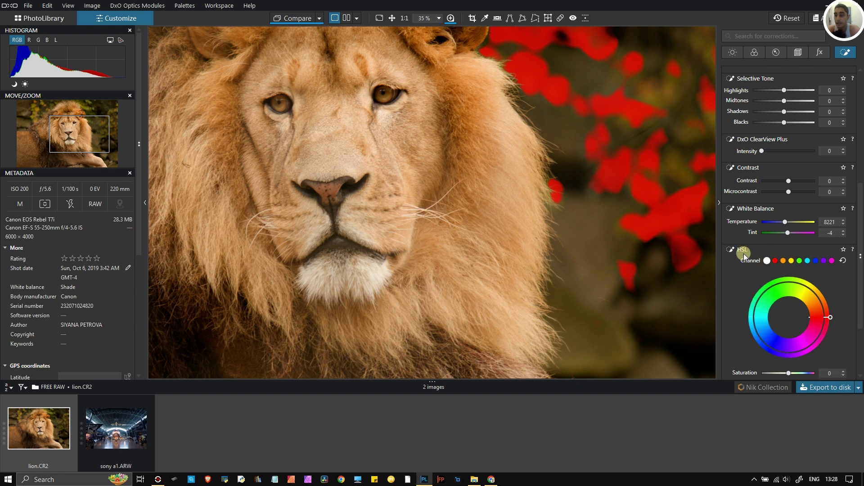
scroll(729, 274, "down", 4)
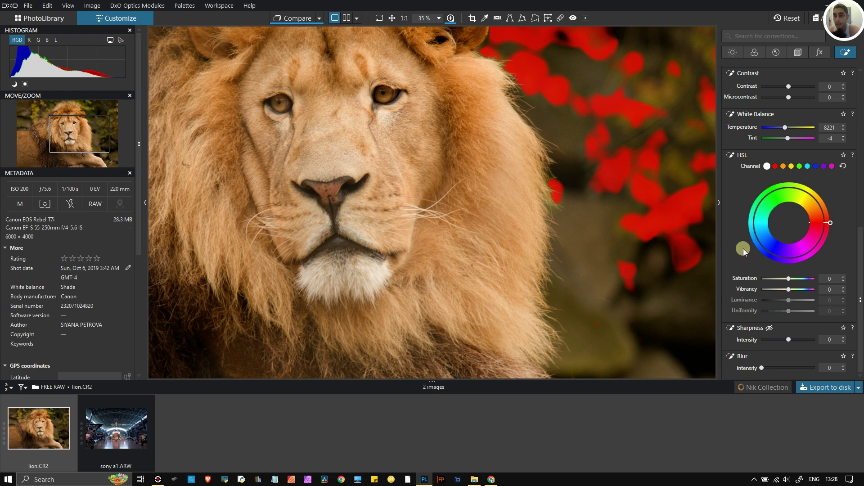
scroll(745, 247, "up", 9)
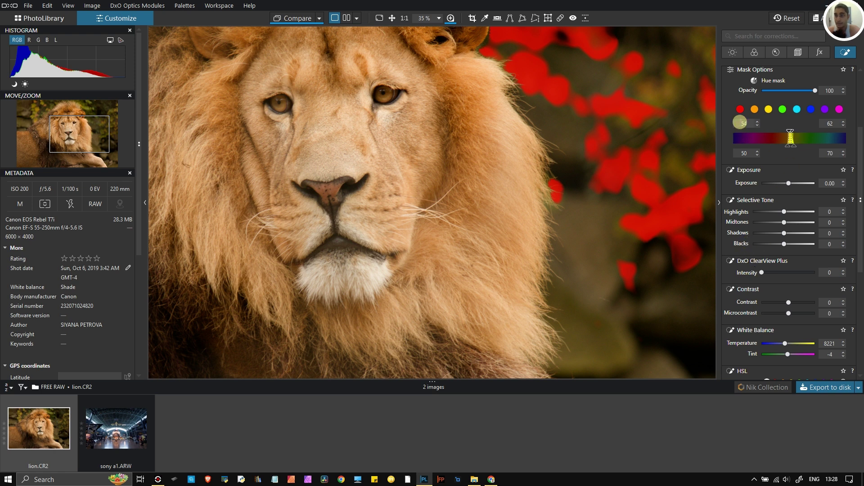
scroll(741, 118, "up", 2)
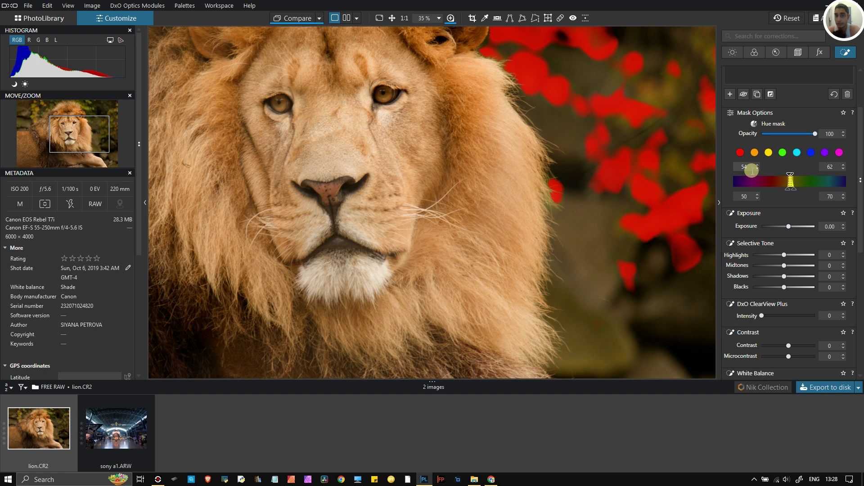
left_click(749, 172)
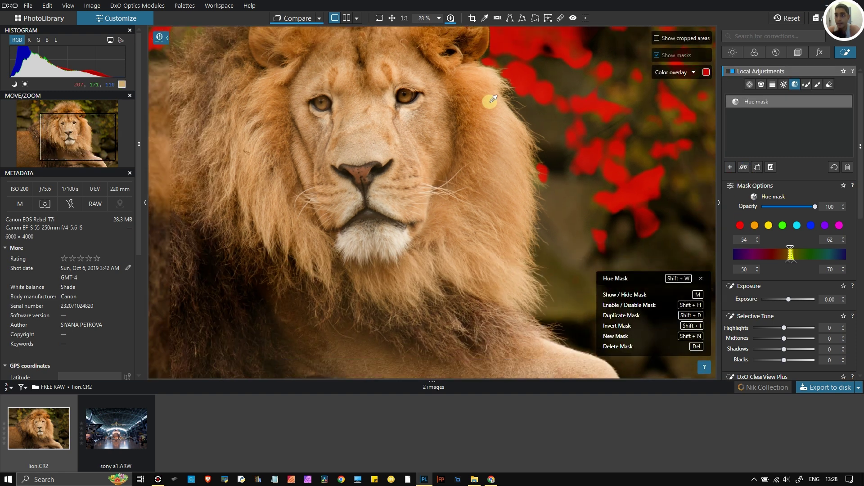
scroll(492, 97, "down", 3)
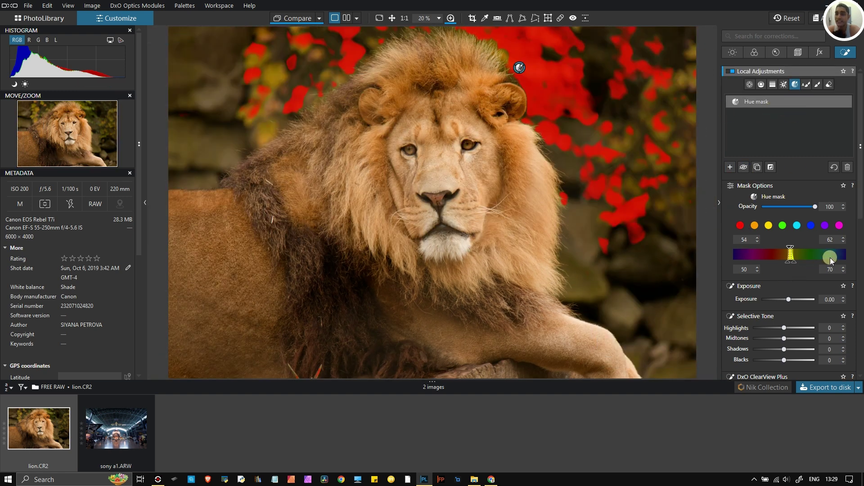
scroll(830, 257, "down", 8)
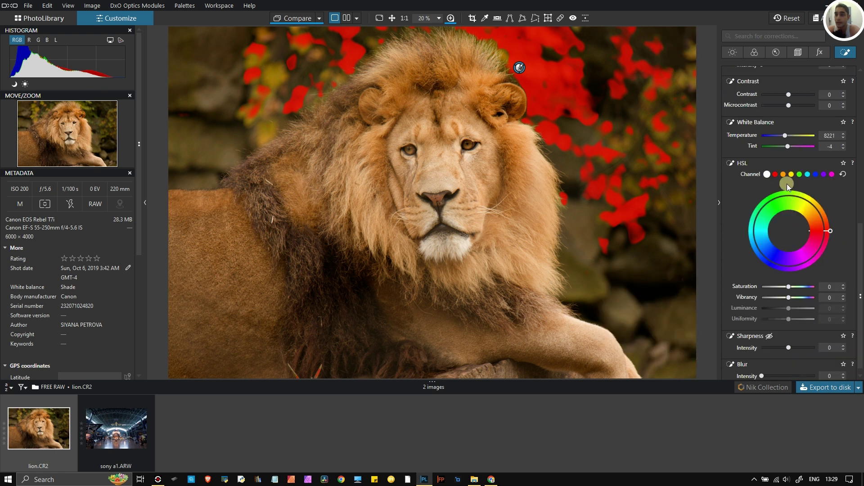
scroll(813, 180, "up", 6)
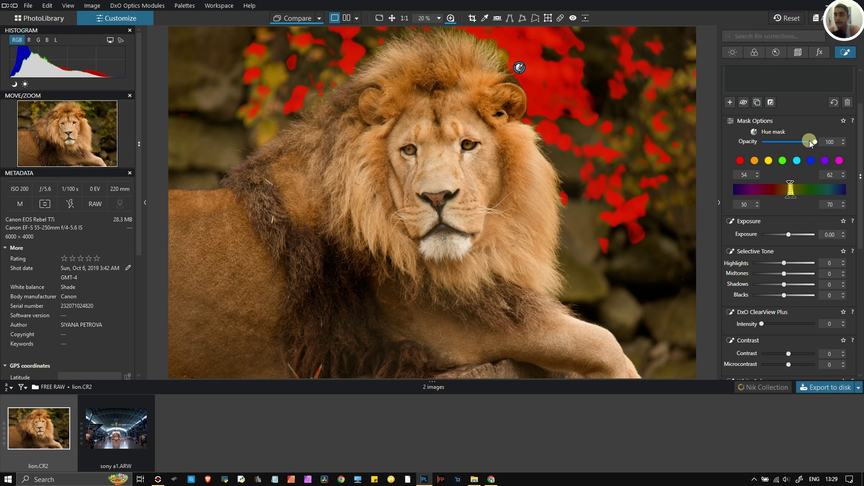
scroll(809, 140, "up", 2)
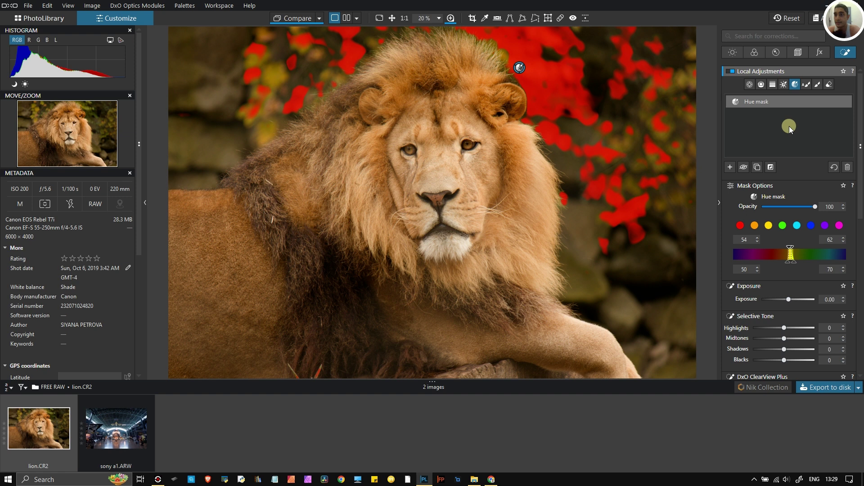
Step: Delete the hue mask and sample the background foliage beside the lion's mane with the global HSL color picker
left_click(847, 167)
left_click(754, 52)
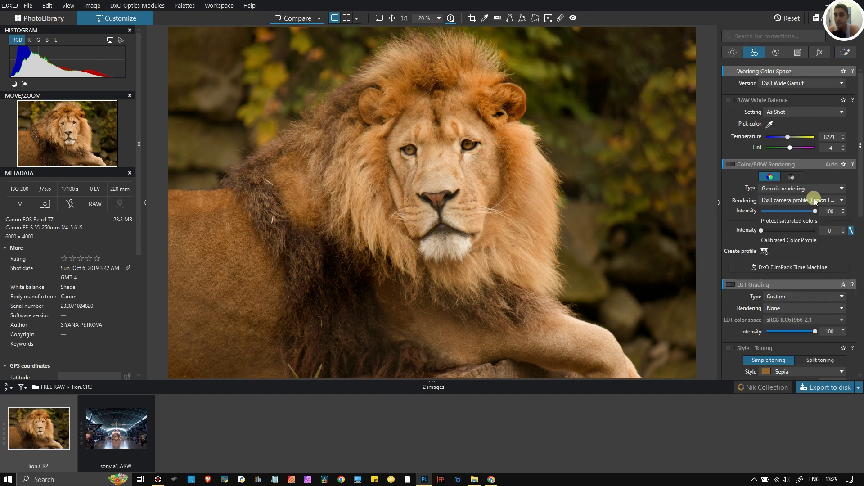
scroll(817, 215, "down", 5)
left_click(789, 261)
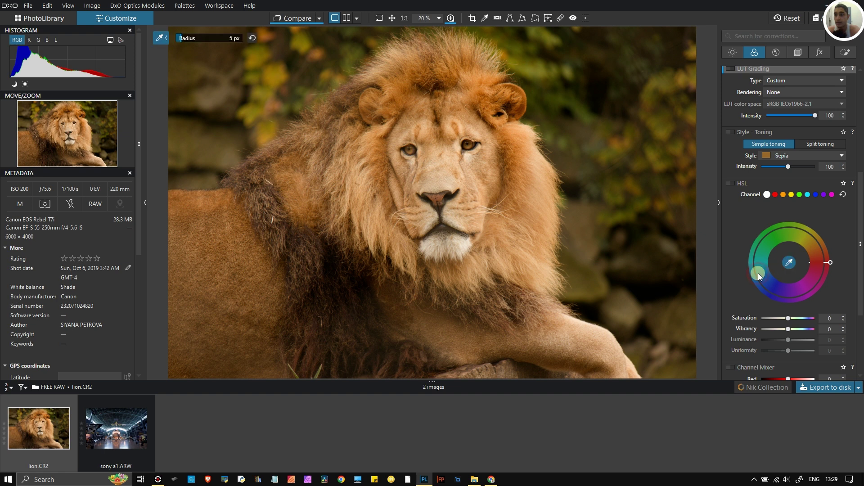
left_click(534, 72)
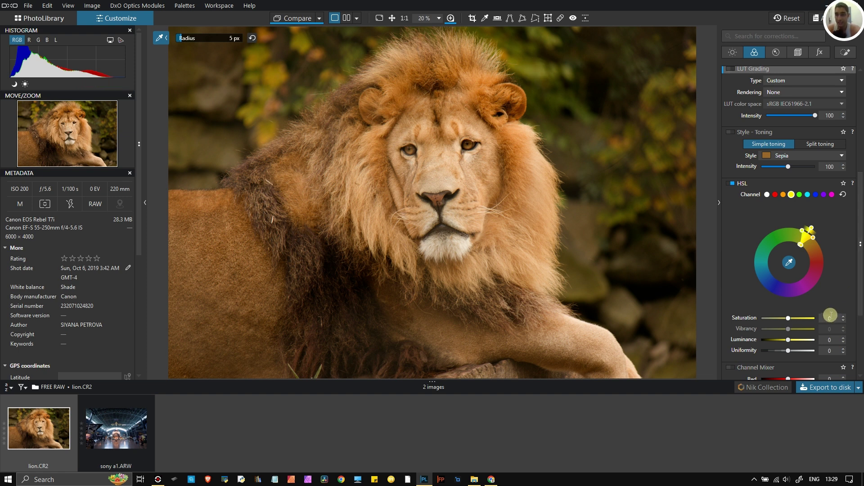
Step: Set the saturation of the sampled yellow channel to 7 in the global HSL correction
scroll(831, 316, "down", 2)
scroll(833, 316, "down", 2)
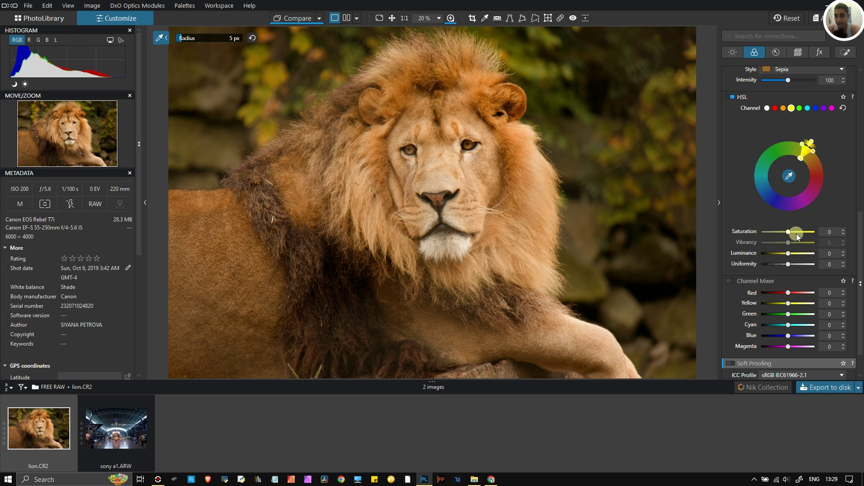
mouse_move(788, 233)
left_mouse_down()
mouse_move(751, 234)
mouse_move(819, 242)
mouse_move(791, 242)
left_mouse_up()
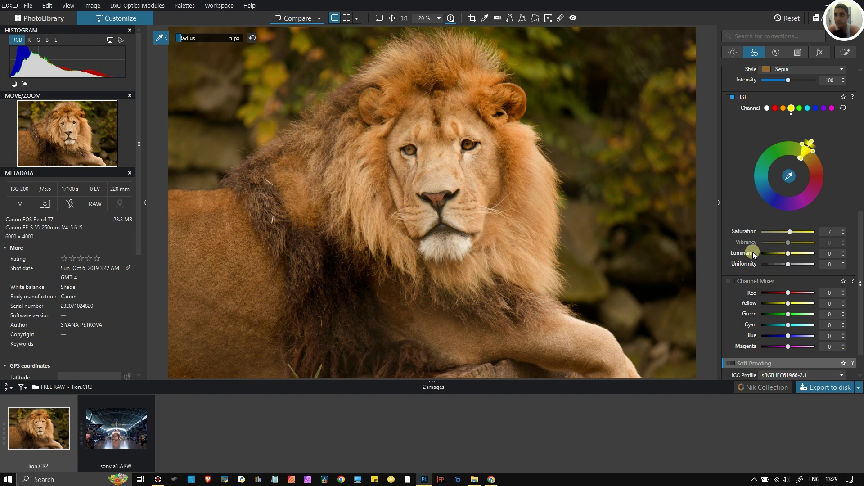
Step: Adjust the yellow channel's core and feather handles on the global HSL color wheel, extending its range towards orange
scroll(822, 176, "up", 3)
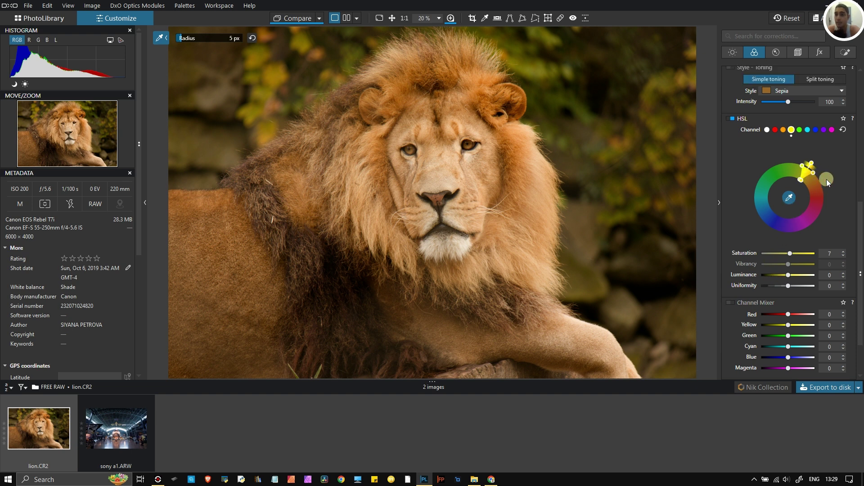
mouse_move(806, 208)
left_mouse_down()
mouse_move(825, 238)
mouse_move(824, 215)
mouse_move(822, 263)
mouse_move(794, 274)
mouse_move(757, 234)
mouse_move(774, 208)
mouse_move(814, 219)
left_mouse_up()
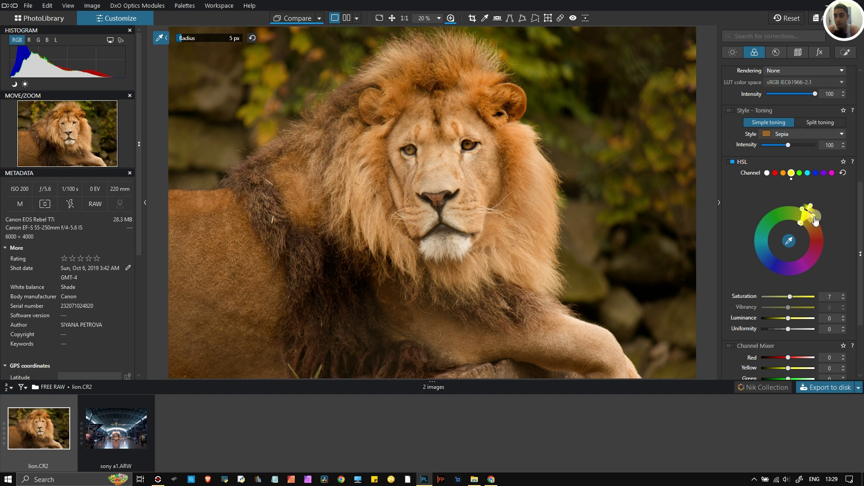
mouse_move(816, 220)
left_mouse_down()
mouse_move(819, 266)
mouse_move(808, 207)
mouse_move(763, 213)
mouse_move(747, 226)
mouse_move(781, 203)
mouse_move(801, 210)
mouse_move(804, 225)
left_mouse_up()
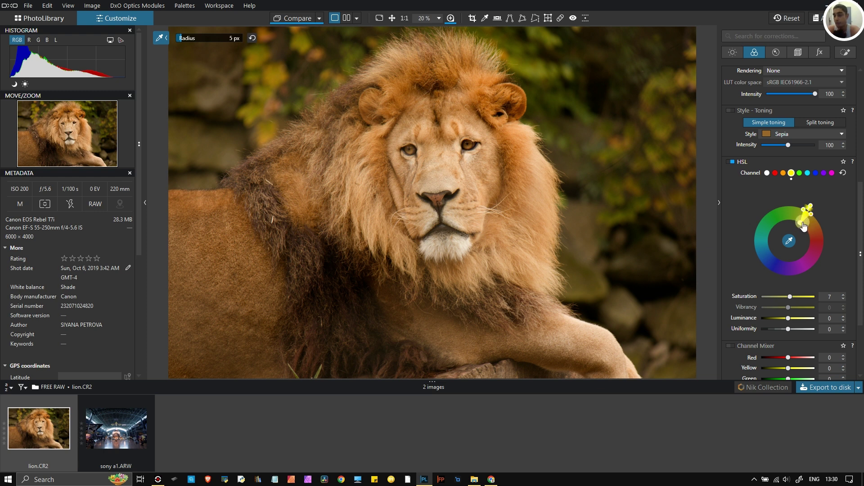
left_click_drag(802, 227, 808, 239)
mouse_move(807, 238)
left_mouse_down()
mouse_move(802, 269)
mouse_move(812, 247)
mouse_move(806, 227)
left_mouse_up()
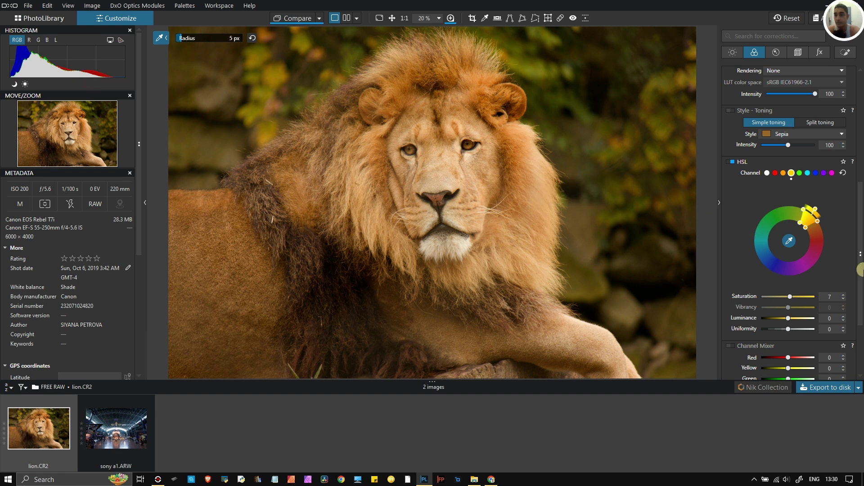
left_click_drag(817, 225, 817, 222)
Step: Create a new hue mask in Local Adjustments from the foliage beside the lion's mane and set its upper feather limit to 78
left_click(783, 53)
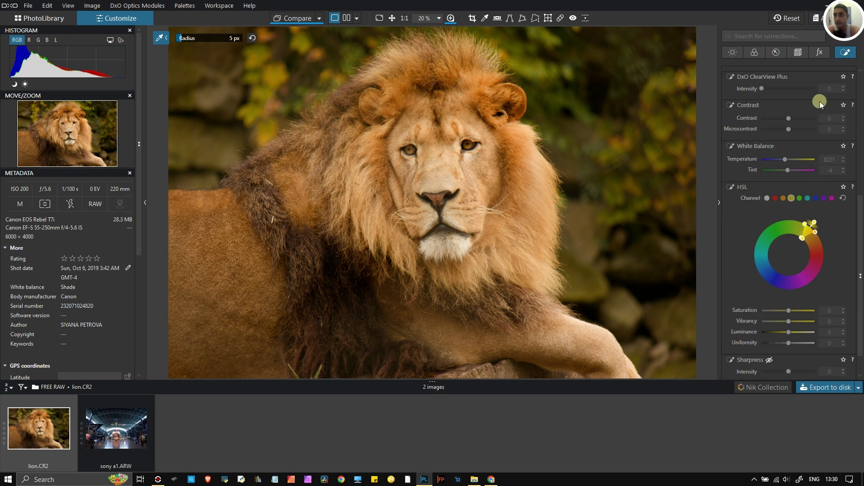
scroll(814, 129, "up", 5)
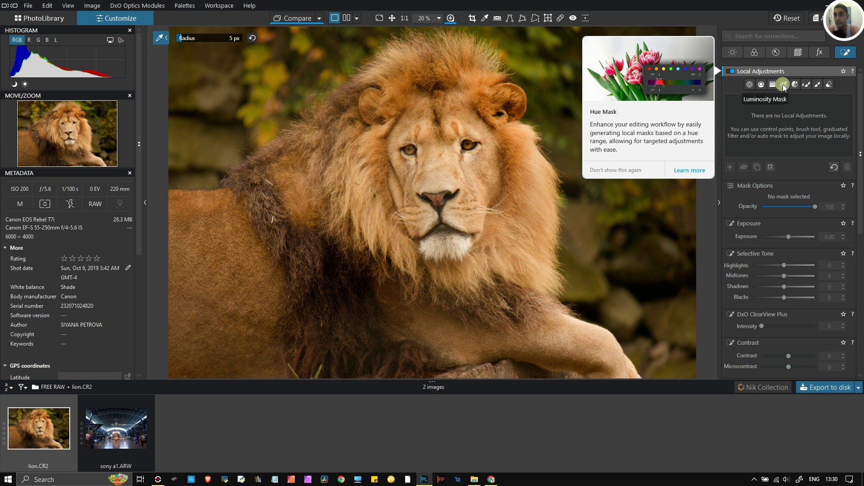
left_click(795, 85)
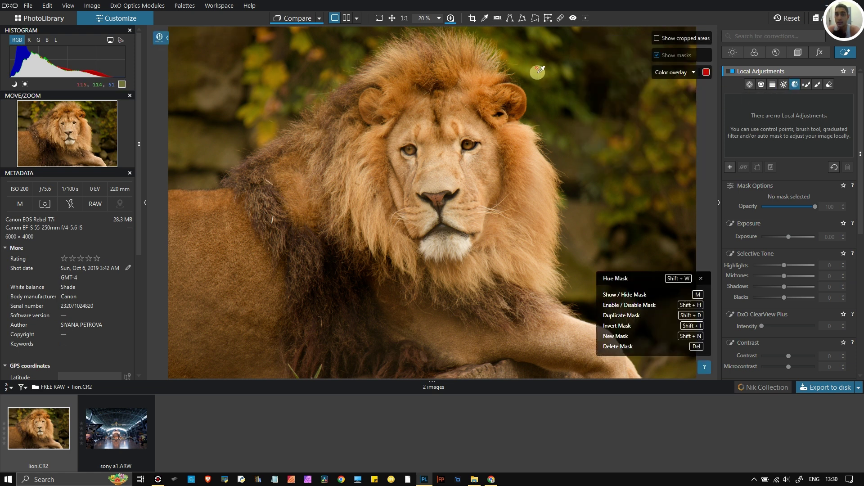
scroll(855, 310, "down", 5)
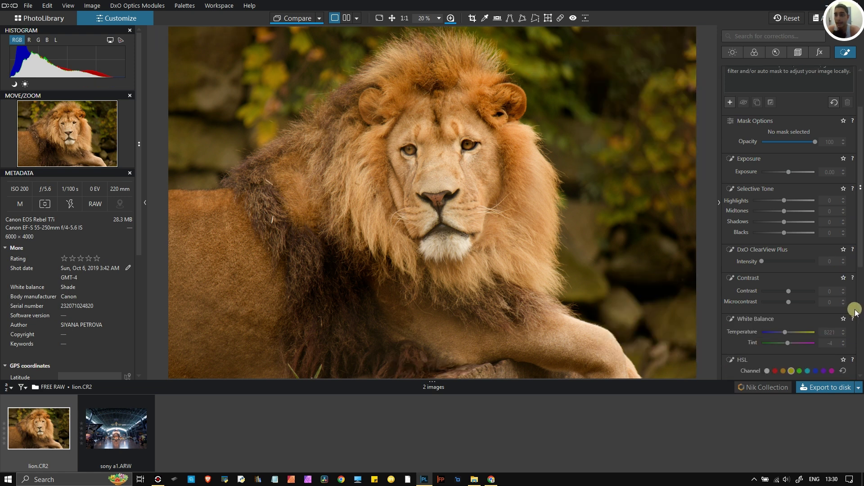
scroll(855, 310, "up", 4)
scroll(855, 310, "up", 1)
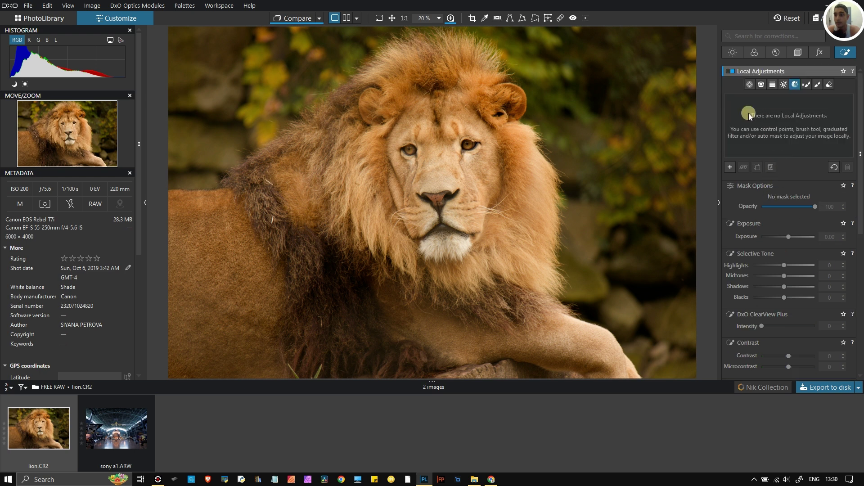
left_click(531, 71)
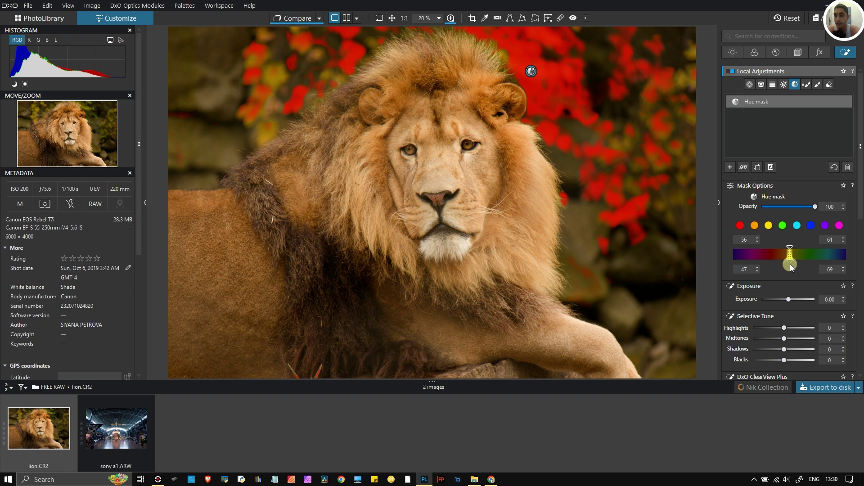
mouse_move(792, 265)
left_mouse_down()
mouse_move(810, 266)
mouse_move(794, 266)
left_mouse_up()
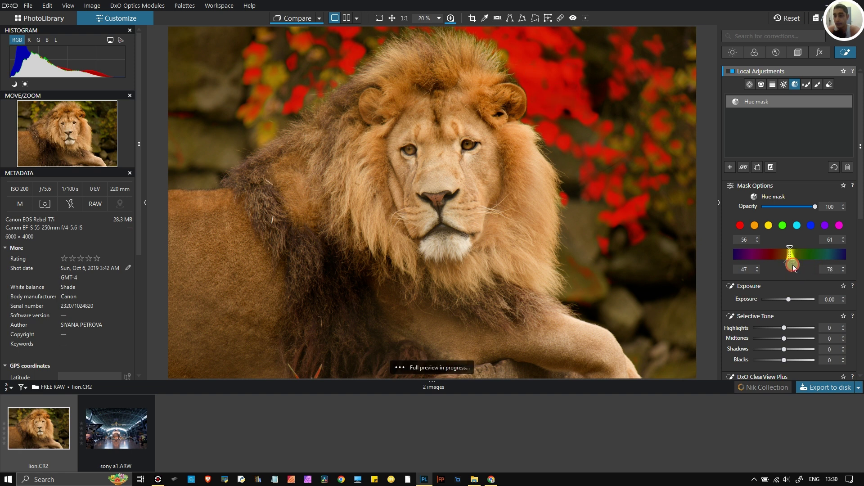
Step: Adjust the yellow range on the local HSL wheel, and set the hue mask's upper core limit to 67 and upper feather limit to 77
scroll(801, 260, "down", 10)
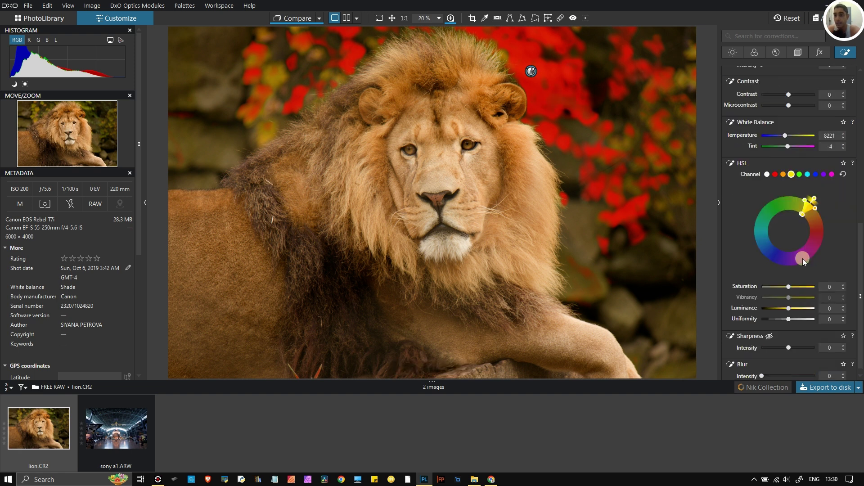
mouse_move(816, 210)
left_mouse_down()
mouse_move(821, 234)
mouse_move(812, 201)
mouse_move(819, 218)
left_mouse_up()
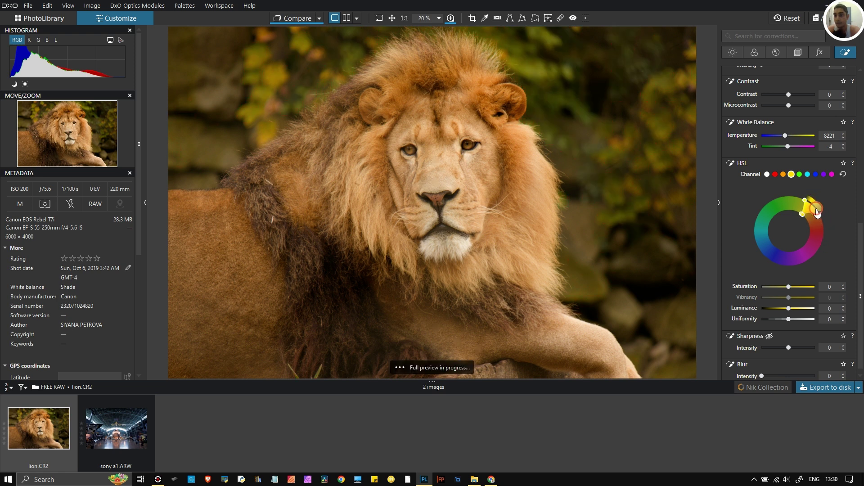
scroll(816, 205, "up", 10)
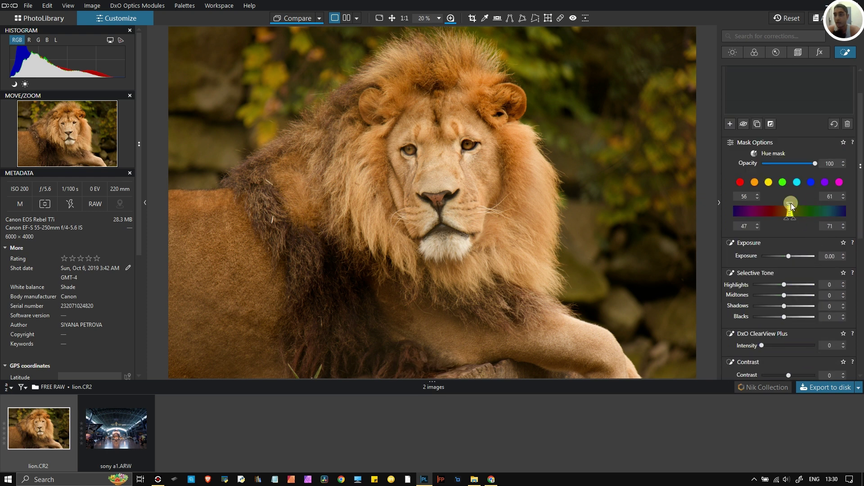
left_click_drag(794, 206, 793, 208)
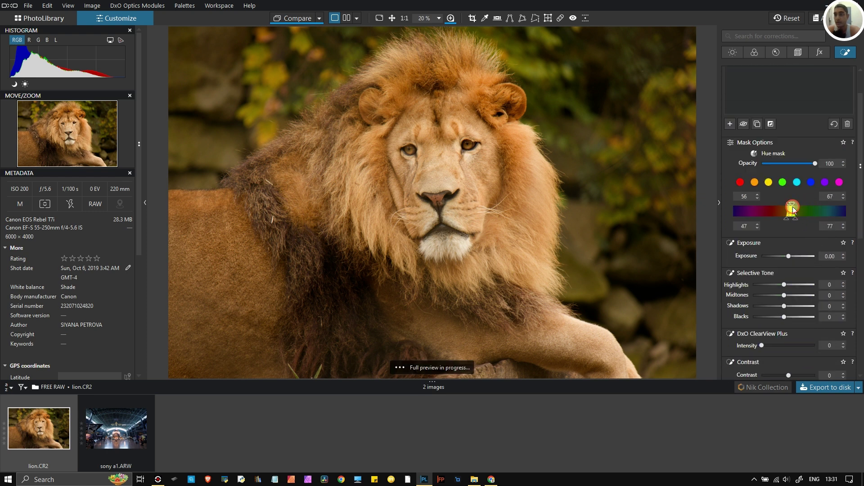
Step: Adjust the yellow channel's range handles on the local HSL wheel, and delete the hue mask
scroll(794, 209, "down", 3)
scroll(794, 208, "down", 4)
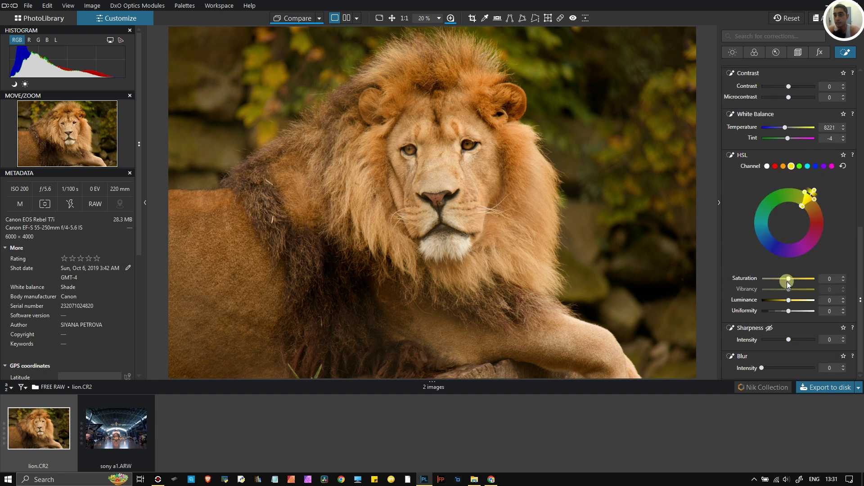
left_click_drag(803, 211, 805, 212)
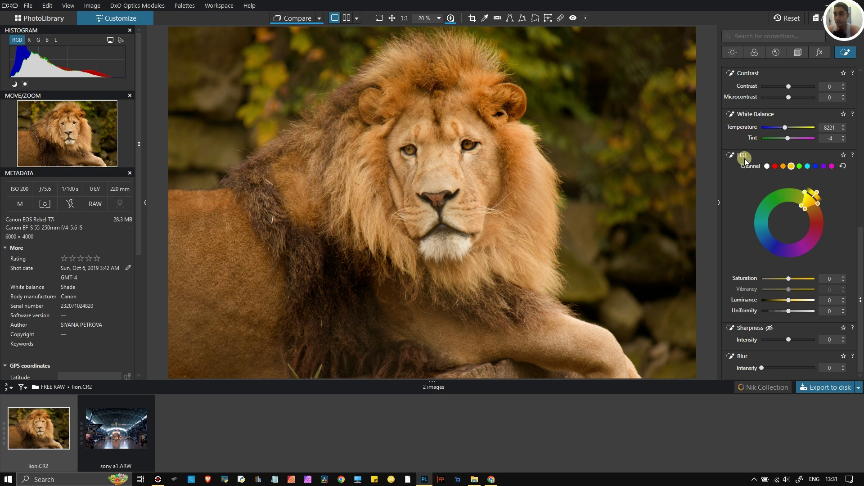
left_click(779, 174)
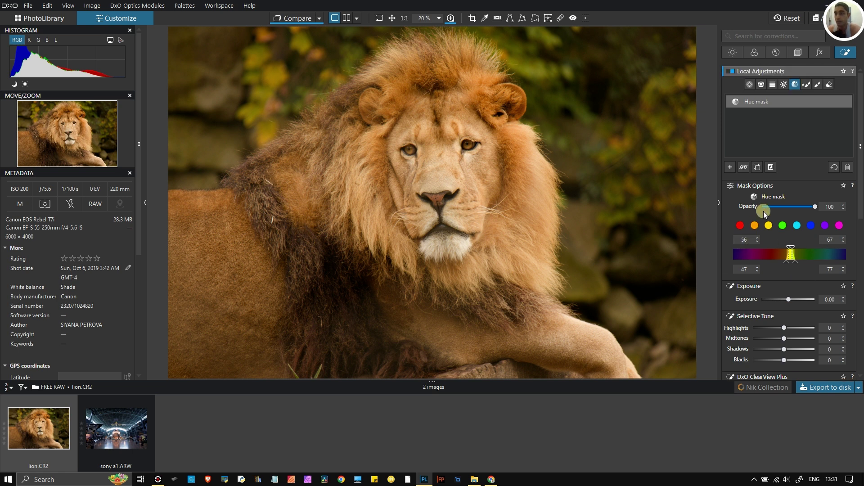
left_click(847, 167)
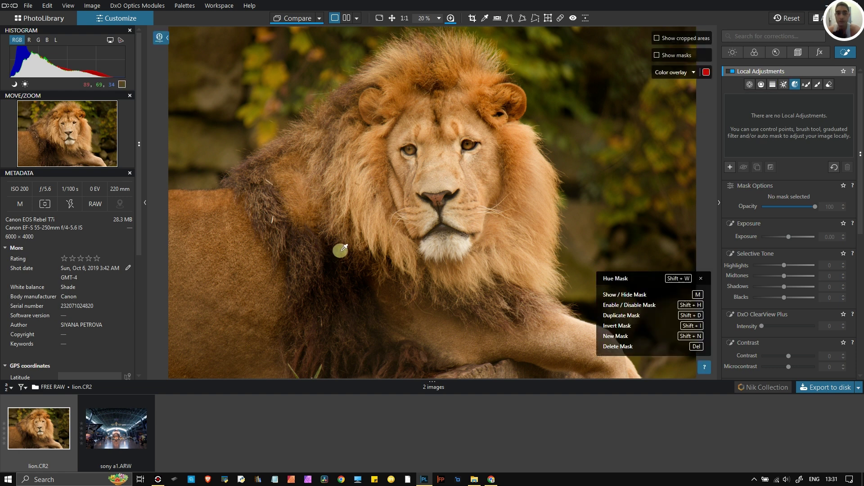
Step: Examine the dark mane, eyes, nose and chin of the lion up close
scroll(340, 300, "up", 2)
scroll(341, 300, "up", 3)
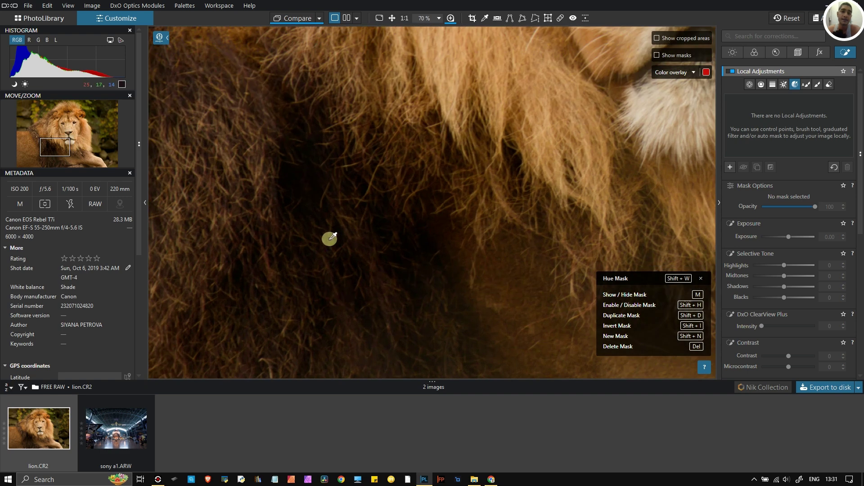
scroll(330, 237, "down", 4)
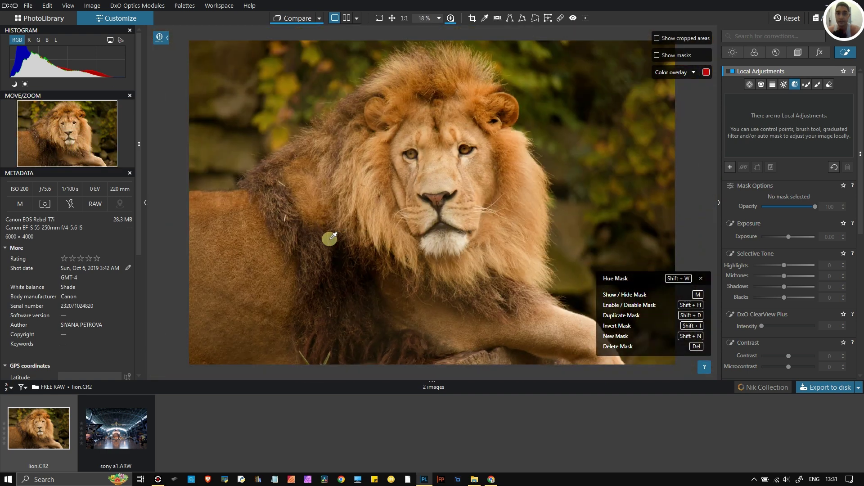
scroll(466, 156, "up", 3)
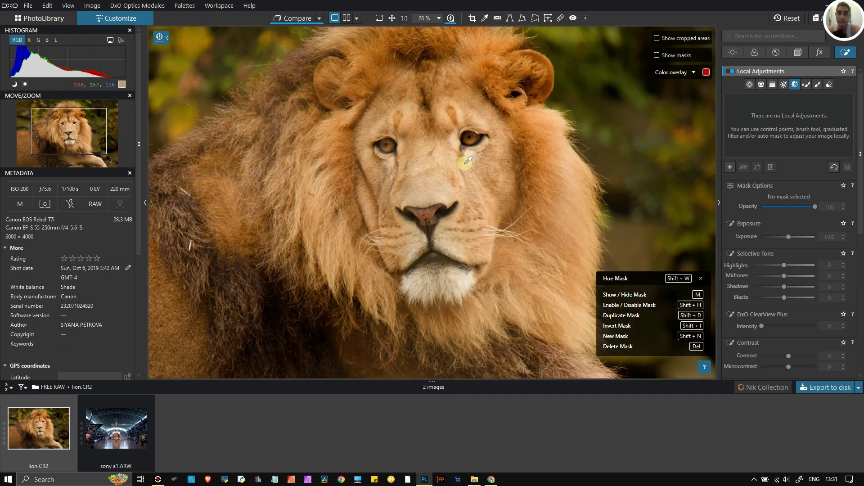
scroll(418, 286, "up", 2)
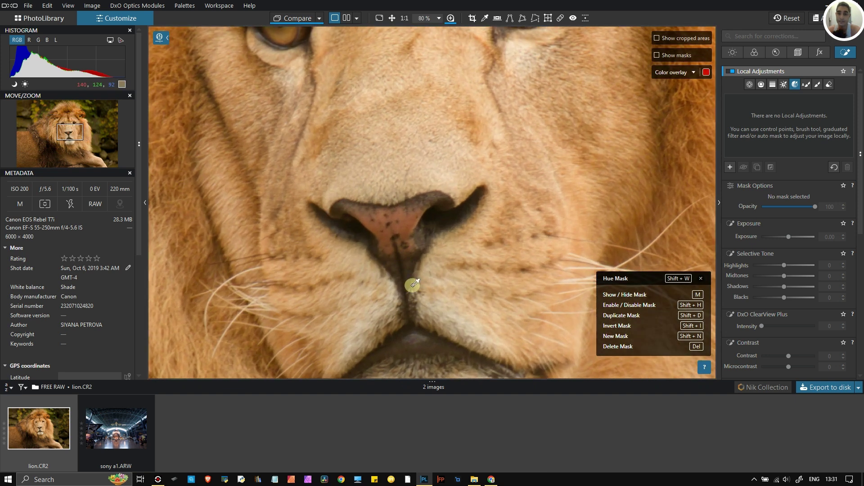
scroll(413, 219, "down", 2)
scroll(416, 216, "down", 2)
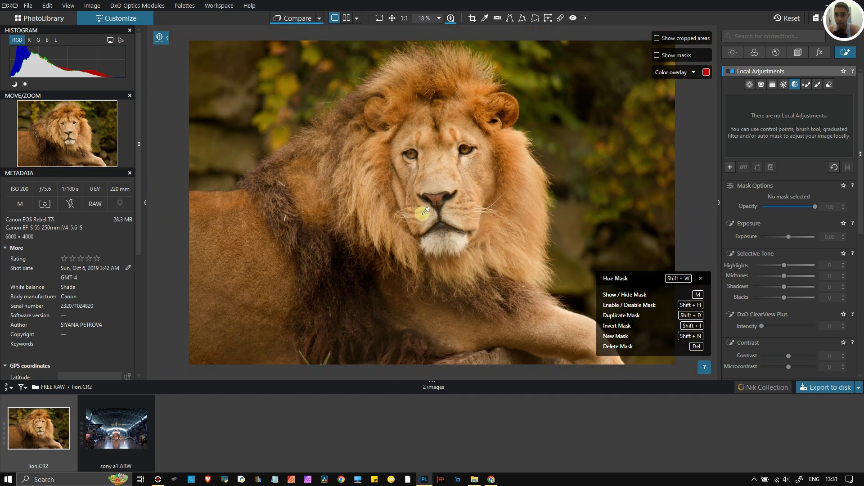
scroll(462, 244, "up", 6)
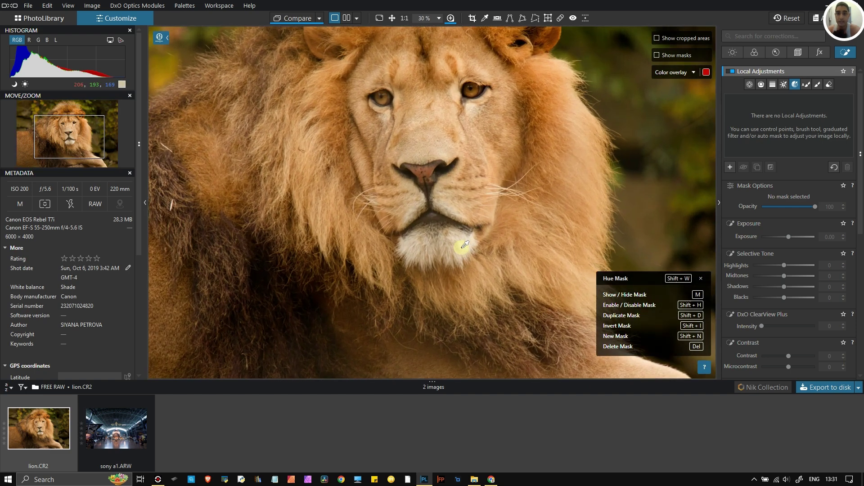
scroll(487, 208, "down", 6)
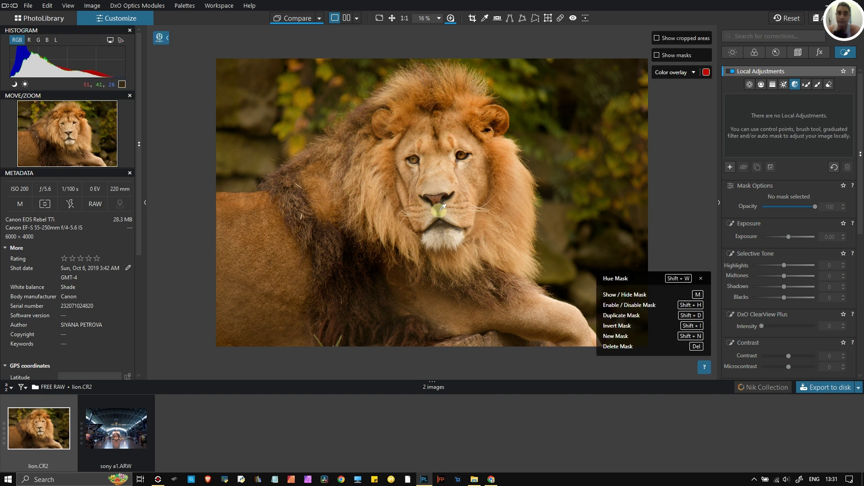
Step: Create a hue mask sampled from the lion's dark mouth and inspect its coverage over the face, mane and background foliage
scroll(445, 205, "down", 2)
scroll(445, 205, "up", 7)
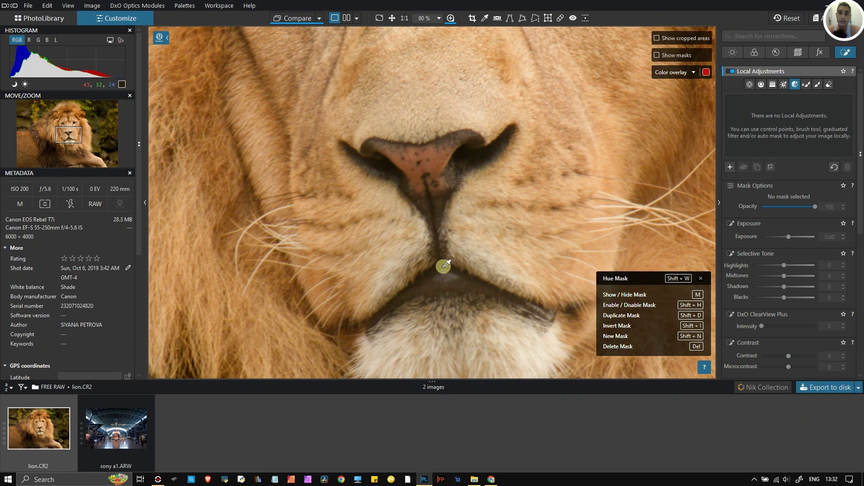
left_click(461, 281)
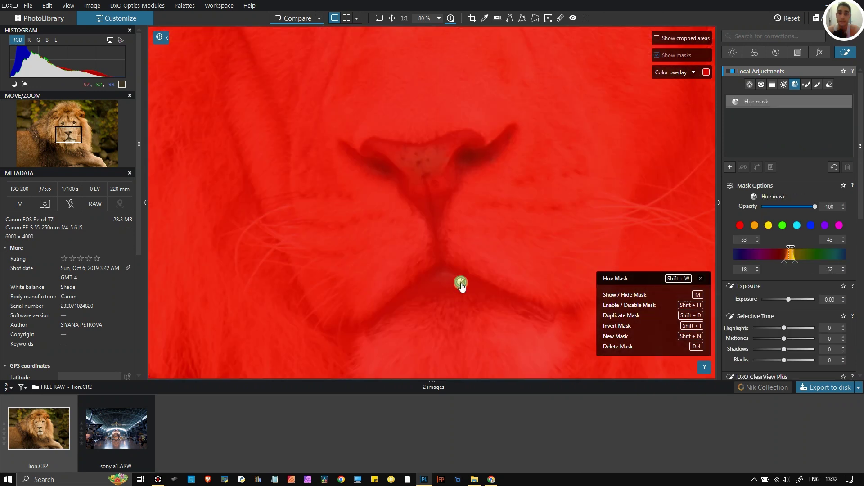
scroll(604, 128, "down", 1)
scroll(504, 235, "down", 5)
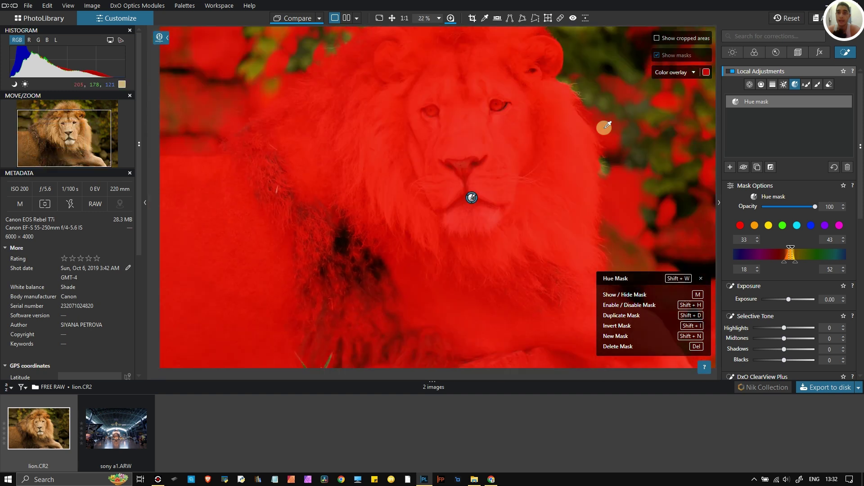
scroll(604, 128, "up", 2)
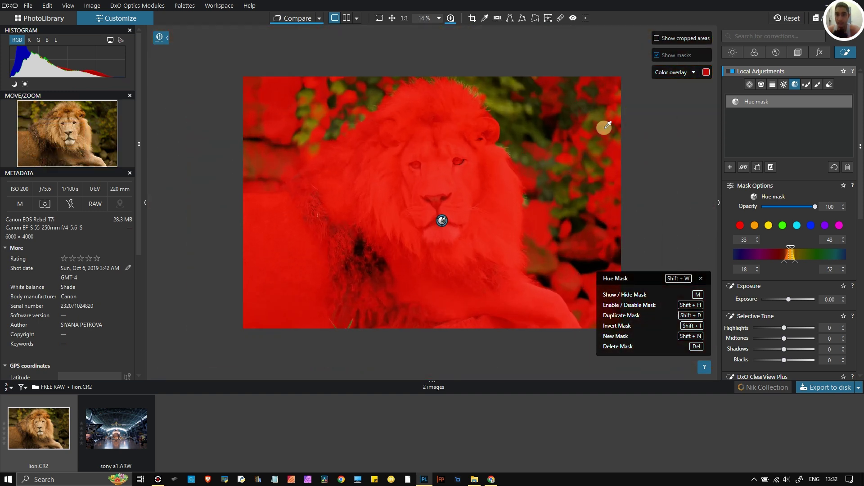
scroll(605, 127, "down", 1)
scroll(604, 128, "up", 3)
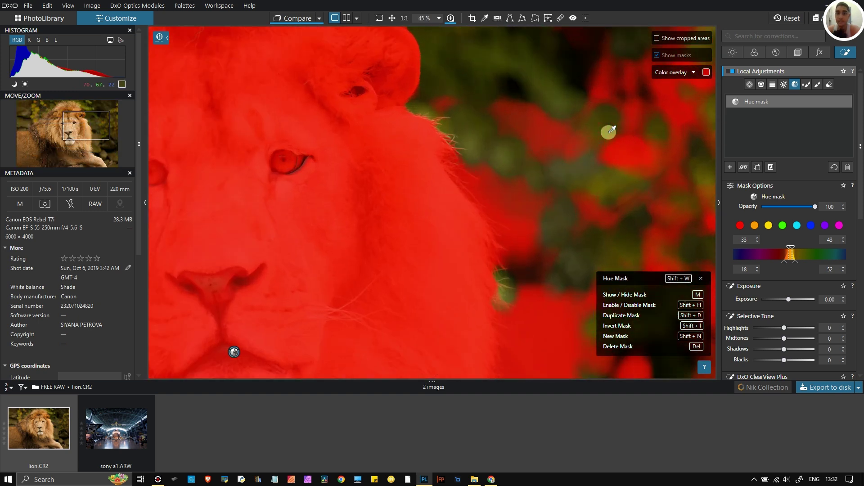
scroll(611, 131, "down", 2)
scroll(612, 131, "down", 1)
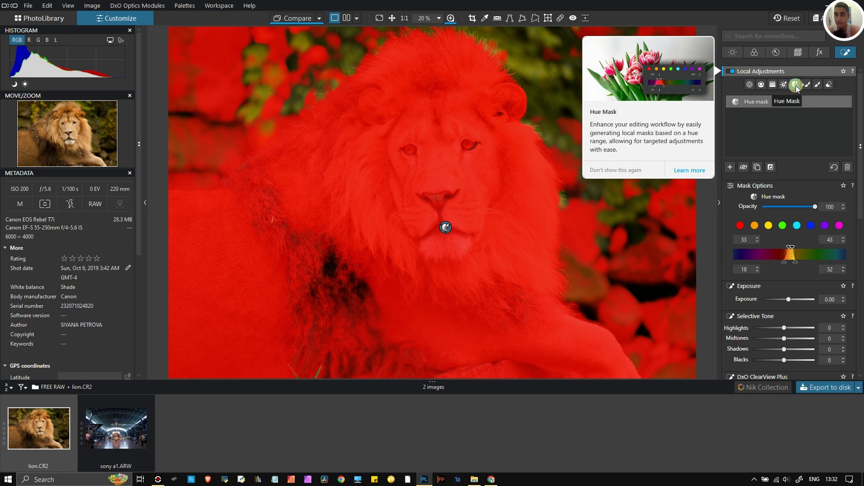
Step: Replace the hue mask with a luminosity mask sampled from the lion's mouth, using core limits 42 and 67 and feather limits 30 and 84
left_click(848, 167)
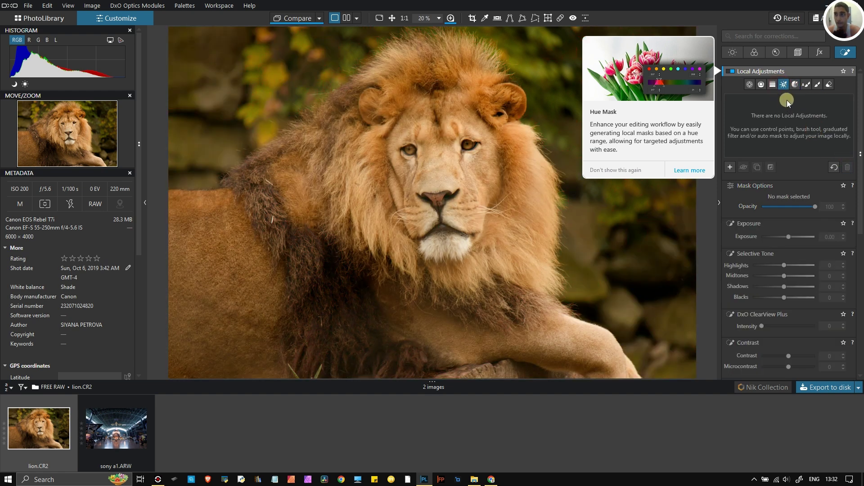
left_click(444, 227)
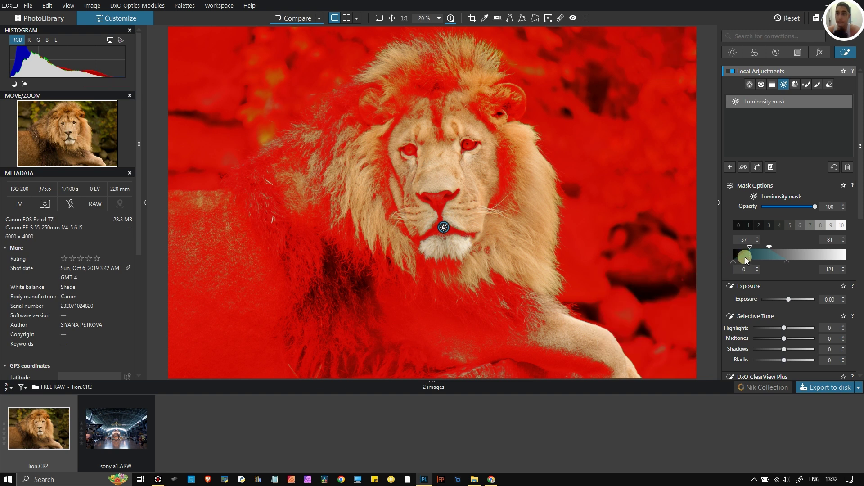
left_click_drag(750, 248, 768, 264)
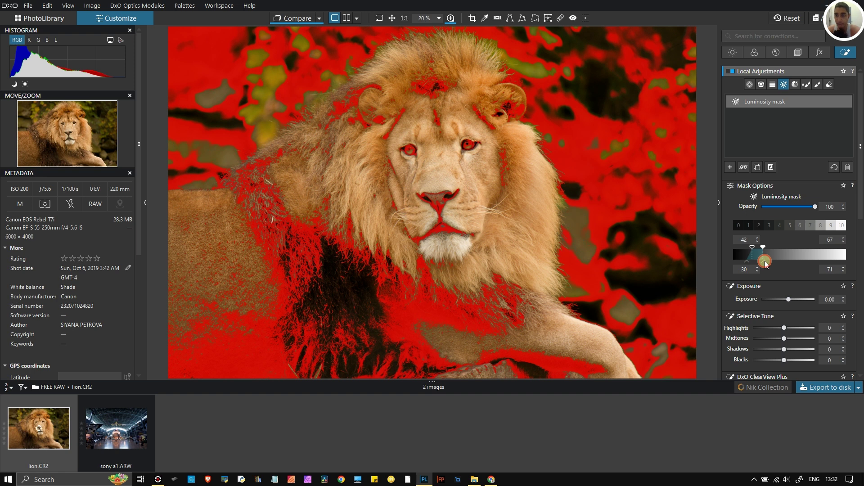
mouse_move(766, 264)
left_mouse_down()
mouse_move(809, 265)
mouse_move(846, 280)
mouse_move(774, 261)
left_mouse_up()
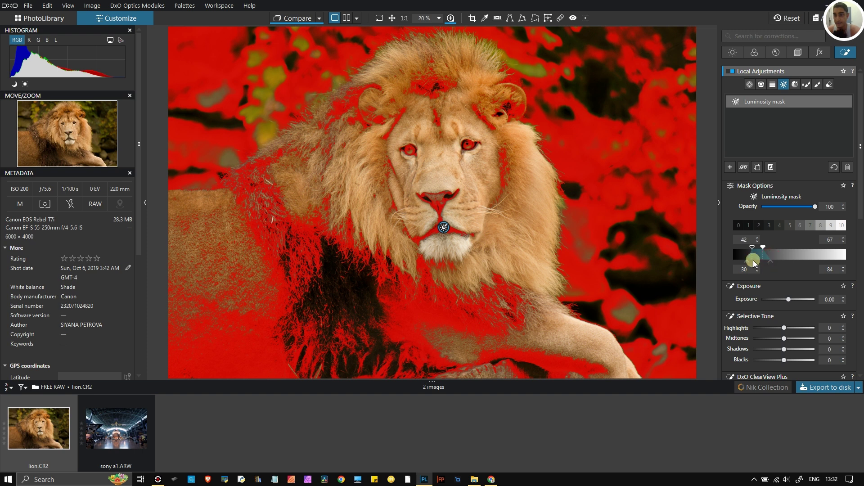
left_click(762, 247)
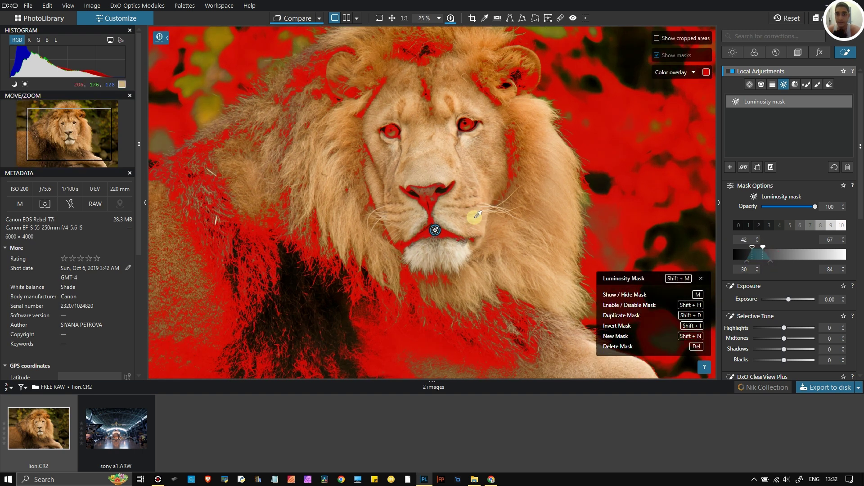
Step: Extend the luminosity mask's upper feather limit to 137 to soften its falloff around the lion's face
scroll(474, 216, "up", 4)
scroll(490, 196, "down", 1)
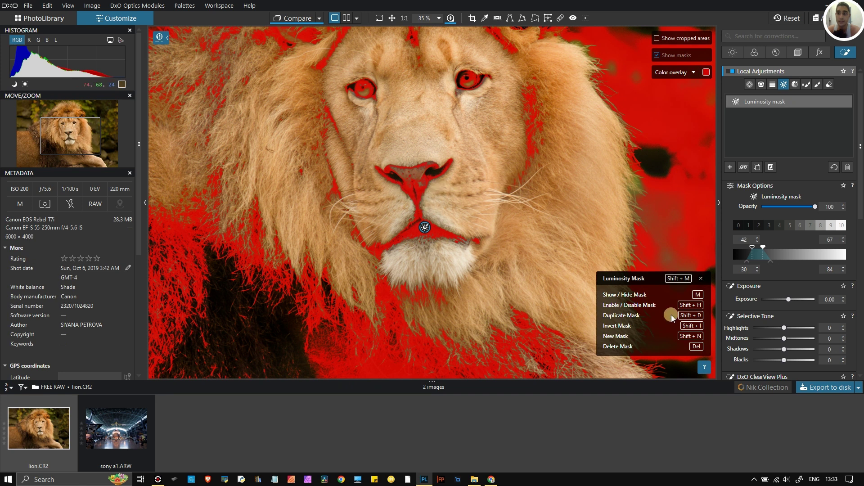
left_click_drag(748, 263, 782, 269)
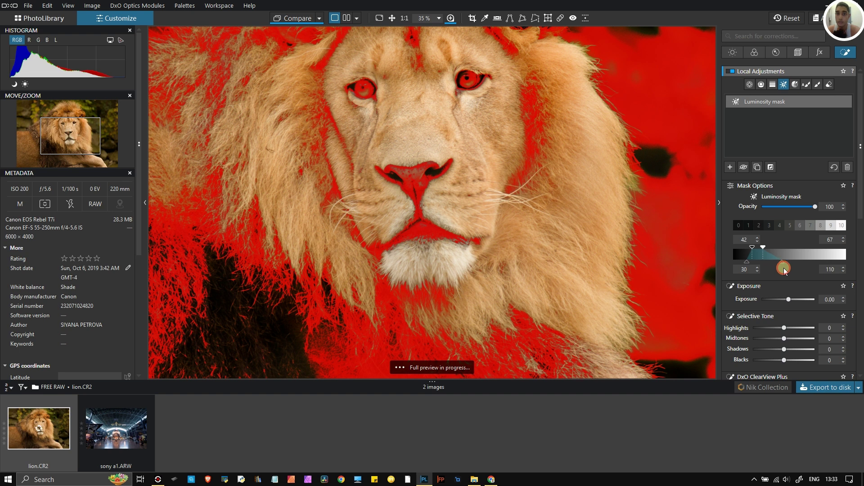
left_click_drag(796, 275, 794, 275)
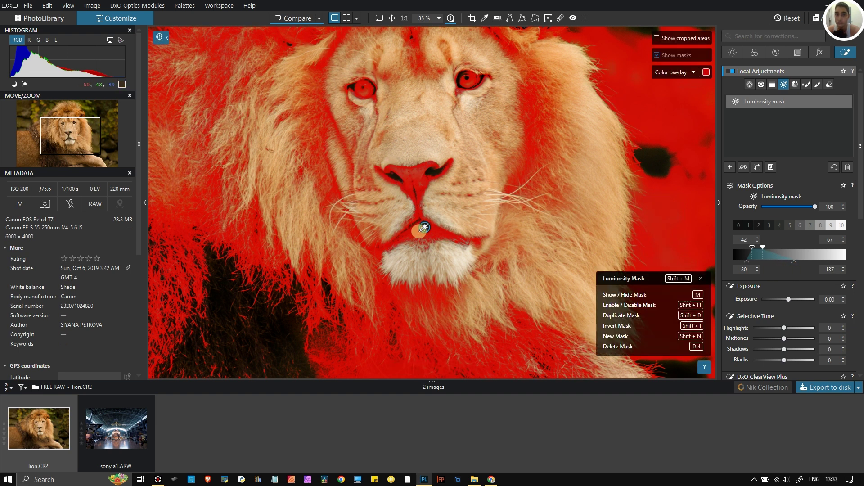
scroll(459, 231, "down", 3)
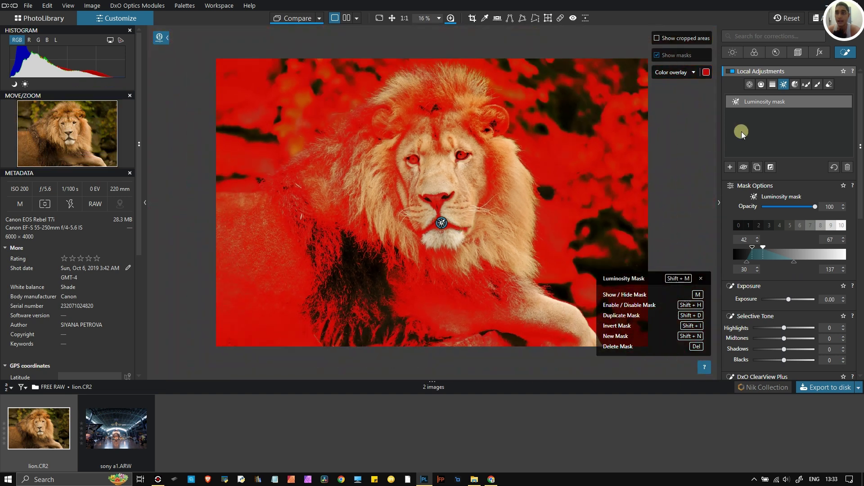
Step: Erase the luminosity mask from the background and the lion's body with a large, fully feathered Eraser, keeping it around the face
left_click(829, 86)
mouse_move(635, 159)
left_mouse_down()
mouse_move(602, 355)
mouse_move(580, 295)
mouse_move(585, 230)
mouse_move(539, 232)
mouse_move(546, 199)
mouse_move(499, 324)
mouse_move(459, 317)
mouse_move(470, 324)
mouse_move(449, 272)
mouse_move(503, 278)
mouse_move(563, 340)
mouse_move(353, 273)
mouse_move(351, 245)
mouse_move(263, 161)
mouse_move(227, 287)
mouse_move(244, 110)
mouse_move(187, 212)
mouse_move(235, 298)
mouse_move(288, 240)
mouse_move(270, 319)
mouse_move(381, 336)
mouse_move(320, 262)
mouse_move(348, 313)
mouse_move(374, 320)
mouse_move(241, 313)
mouse_move(225, 329)
mouse_move(256, 337)
mouse_move(265, 189)
mouse_move(239, 75)
mouse_move(319, 85)
mouse_move(472, 75)
mouse_move(605, 84)
mouse_move(566, 135)
mouse_move(516, 93)
mouse_move(557, 171)
left_mouse_up()
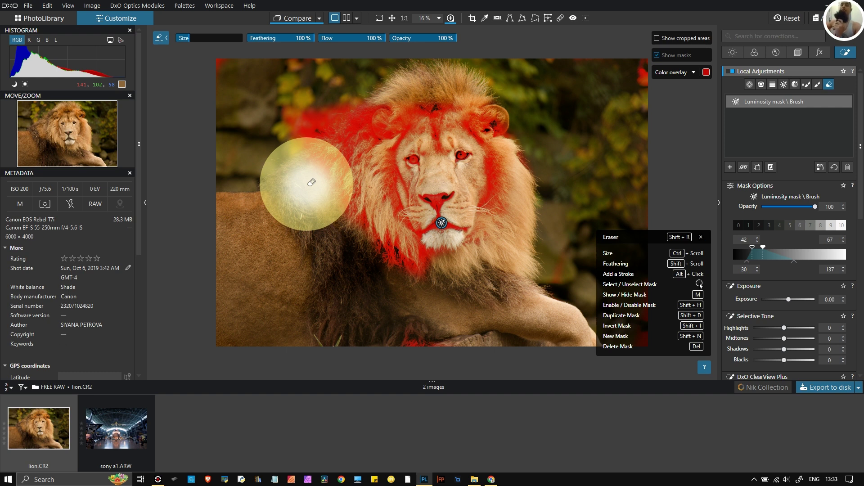
left_click_drag(426, 185, 463, 106)
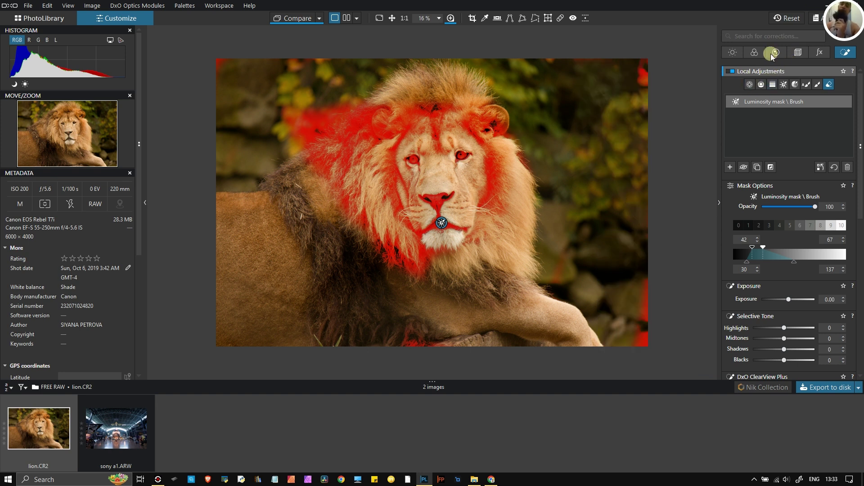
Step: View the global Color corrections, followed by the Light corrections
left_click(753, 51)
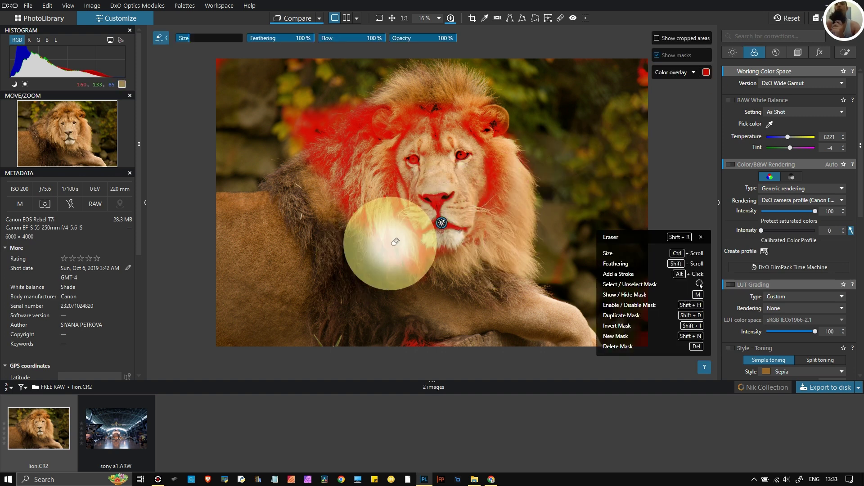
left_click(744, 88)
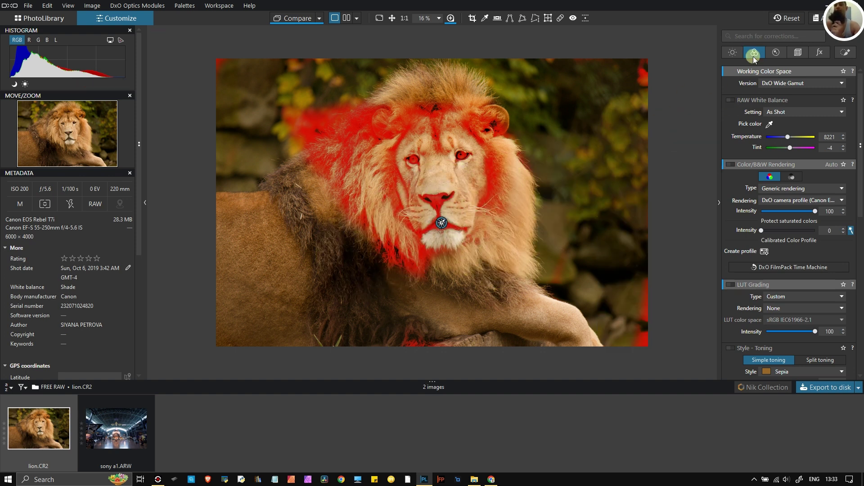
left_click(734, 52)
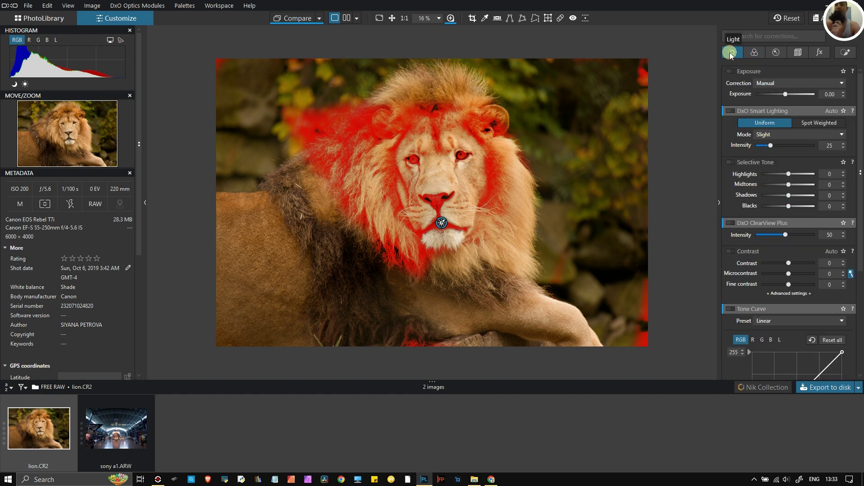
Step: View the Color and Effects corrections and return to the Local Adjustments
left_click(756, 54)
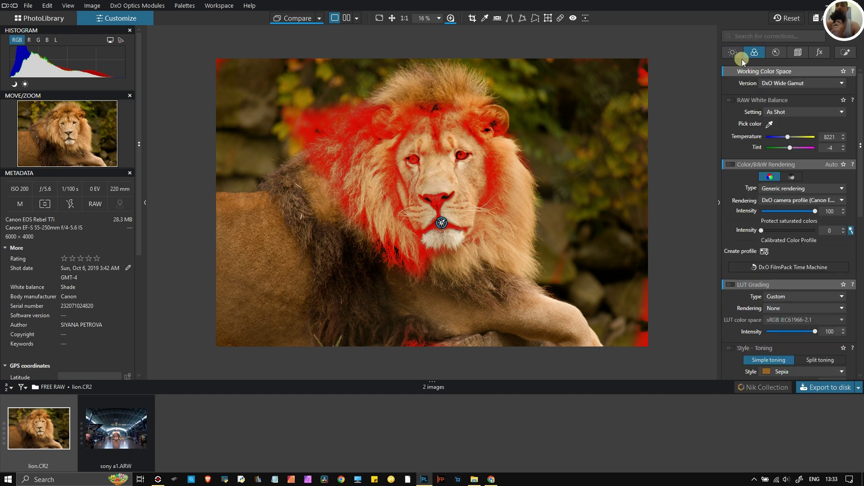
left_click(824, 55)
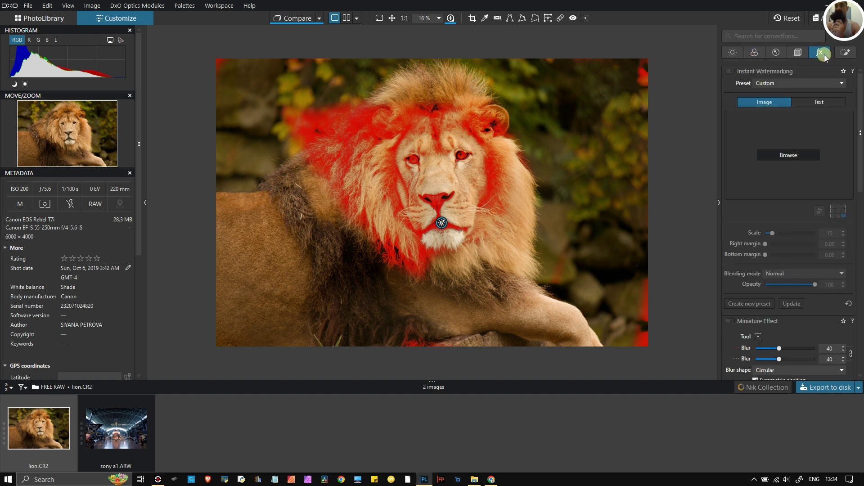
left_click(844, 54)
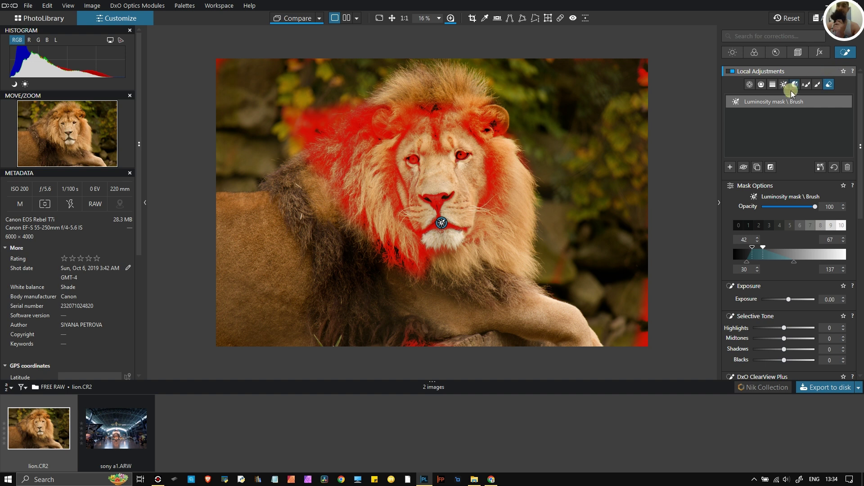
mouse_move(791, 90)
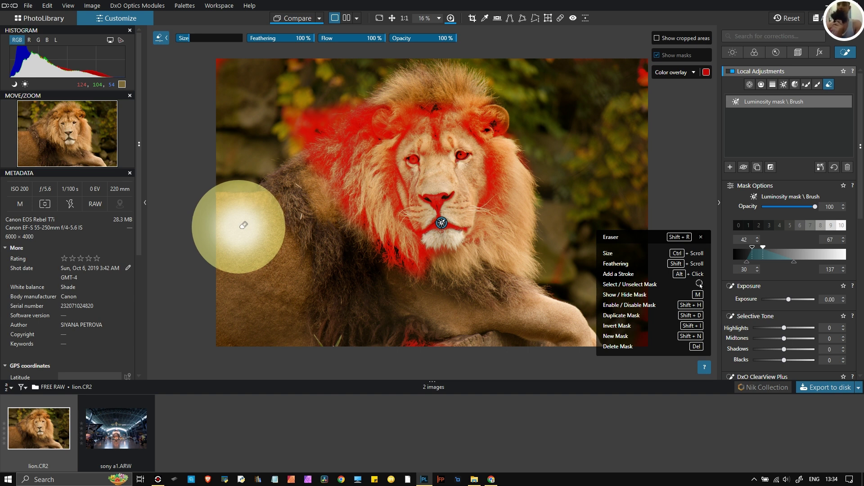
Step: Disable the luminosity mask and delete it from the local adjustments
left_click(750, 92)
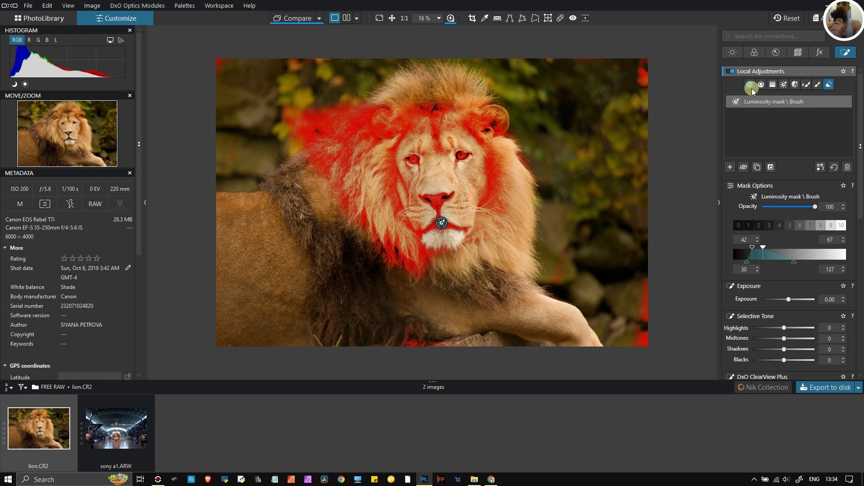
left_click(843, 103)
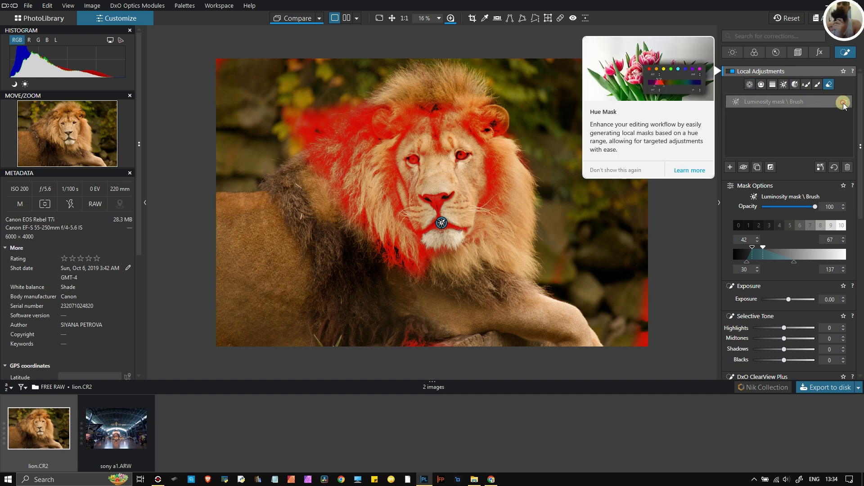
left_click(749, 85)
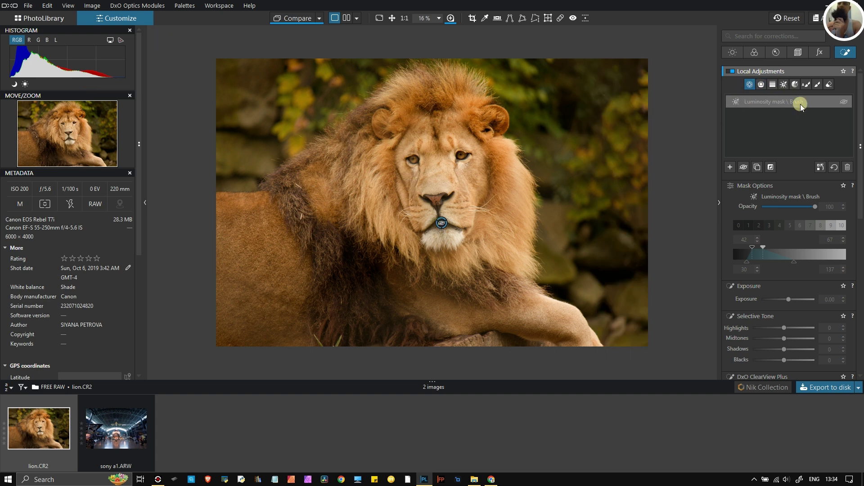
left_click(847, 167)
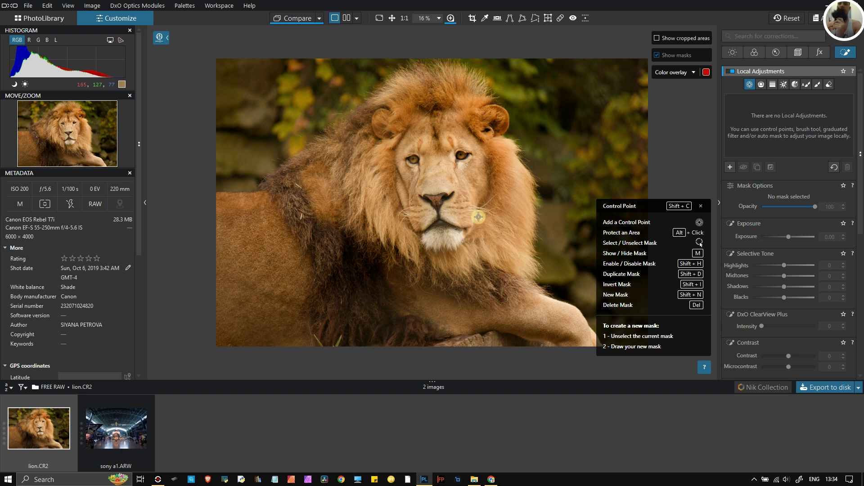
Step: Place a Control Point on the lion's mouth and enlarge its radius to take in the nose and chin
scroll(472, 216, "up", 5)
left_click(366, 254)
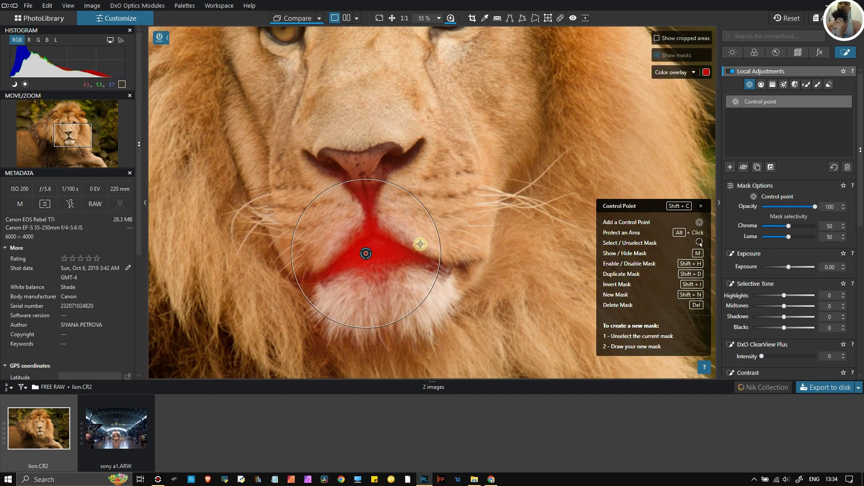
left_click_drag(423, 207, 455, 131)
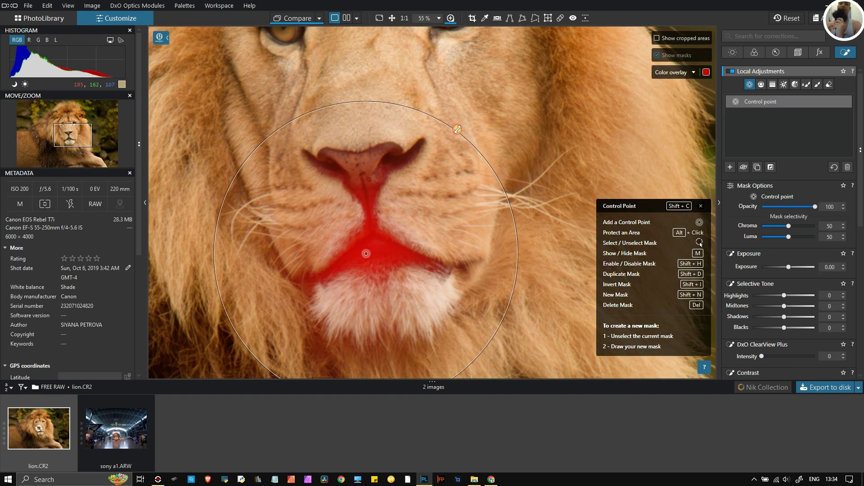
scroll(381, 203, "down", 3)
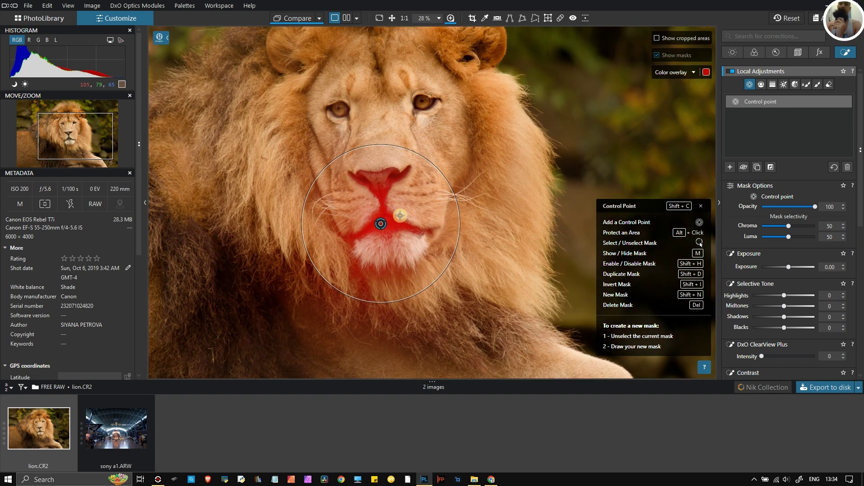
Step: Show the mask in Black & White and set the control point's selectivity to Chroma 67 and Luma 61
left_click(692, 72)
left_click(682, 94)
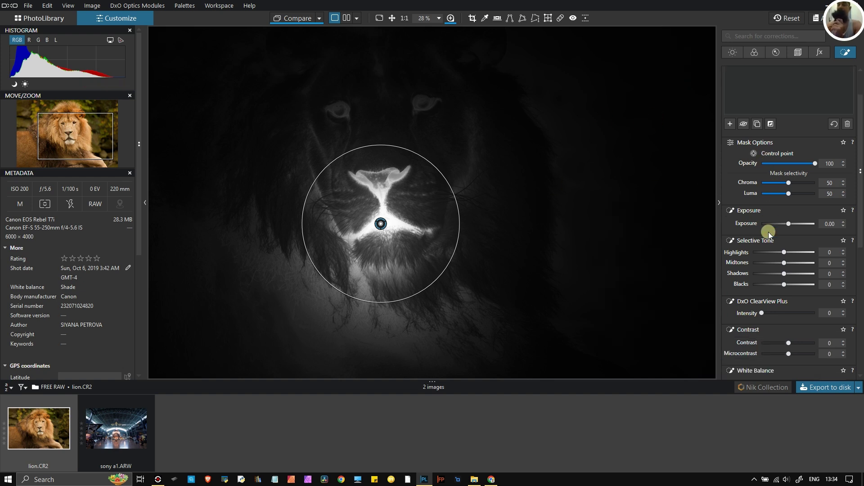
scroll(769, 231, "down", 3)
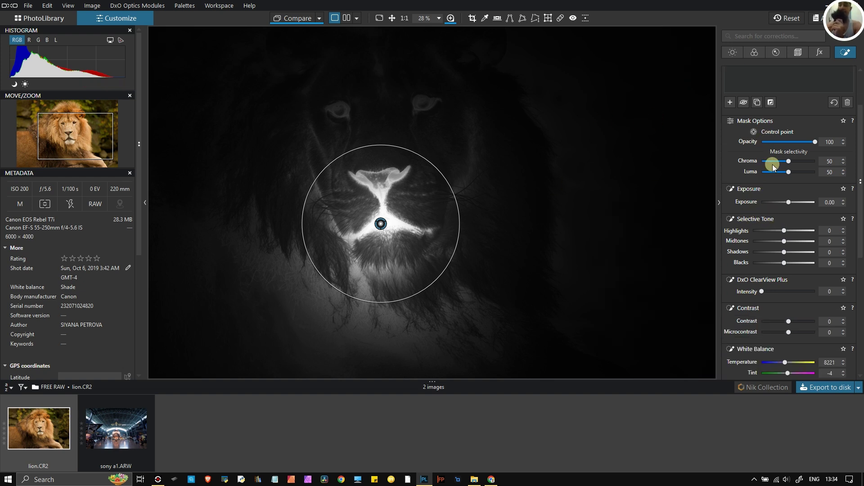
mouse_move(793, 159)
left_mouse_down()
mouse_move(773, 163)
mouse_move(798, 169)
left_mouse_up()
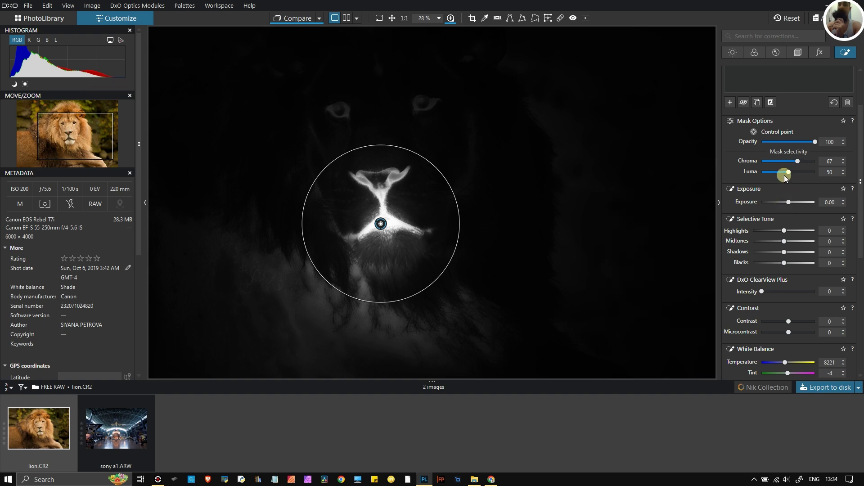
mouse_move(788, 175)
left_mouse_down()
mouse_move(774, 175)
mouse_move(795, 176)
left_mouse_up()
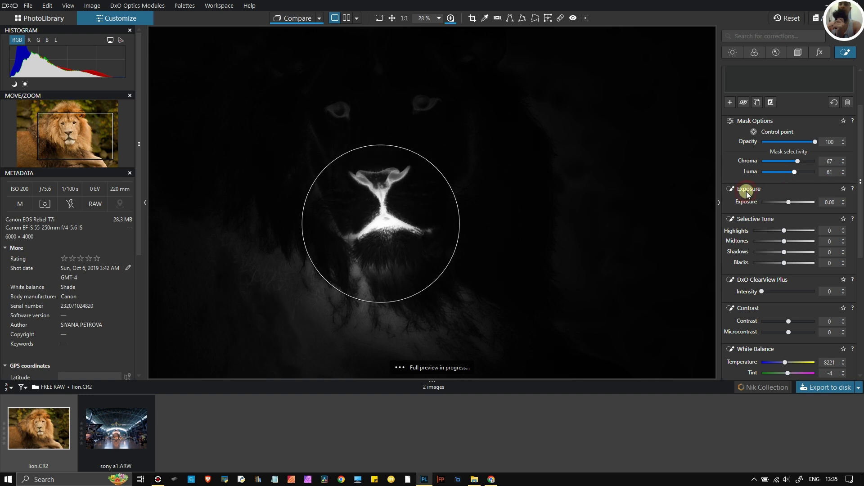
Step: Shrink the control point's radius to just around the lion's mouth and delete the control point
left_click_drag(335, 291, 354, 262)
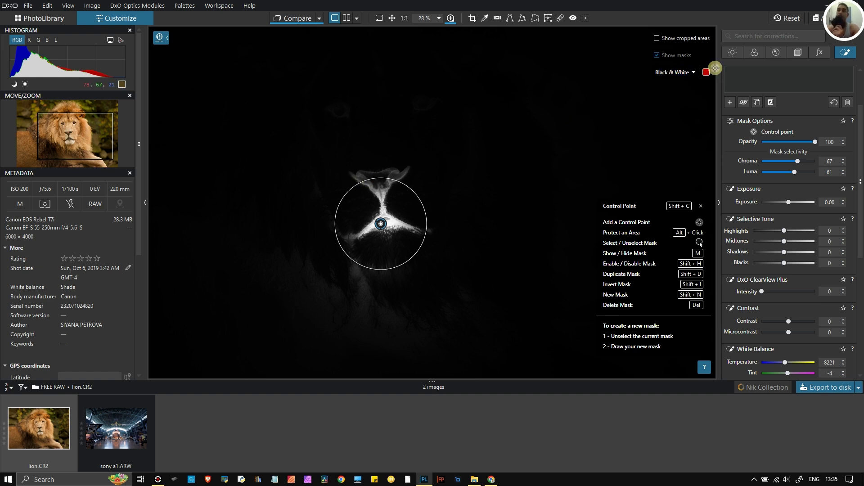
scroll(830, 92, "up", 1)
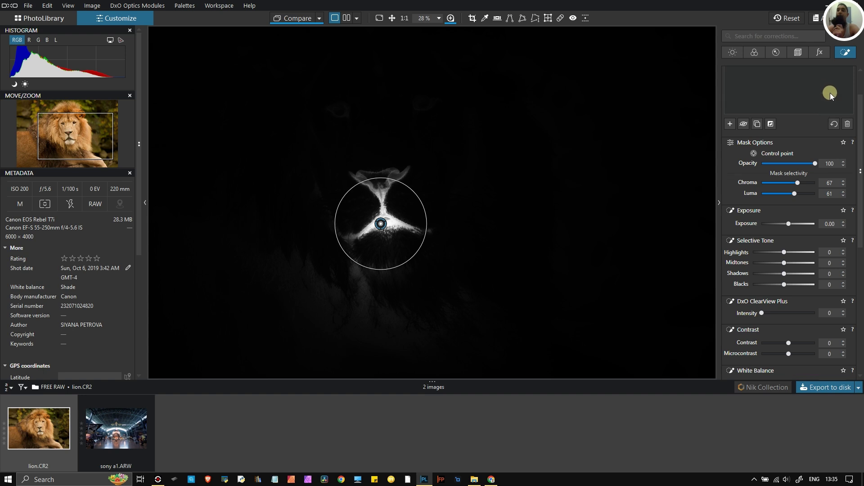
scroll(827, 121, "up", 1)
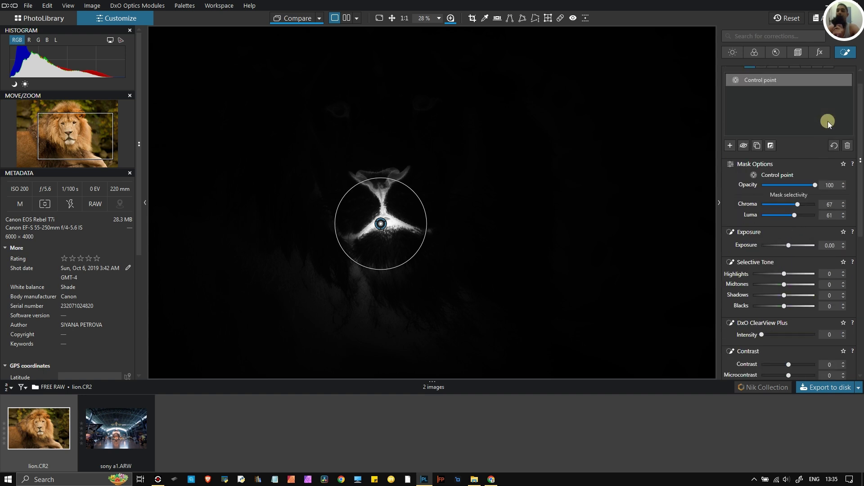
left_click_drag(860, 153, 833, 74)
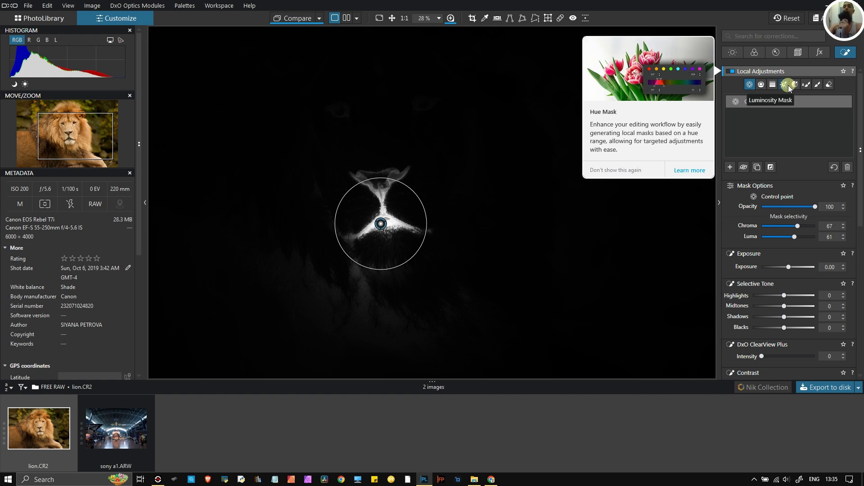
left_click(749, 84)
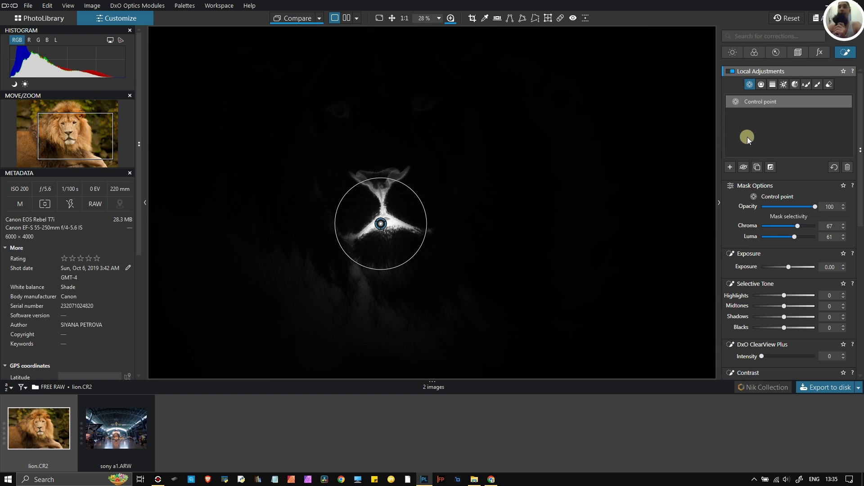
left_click(848, 165)
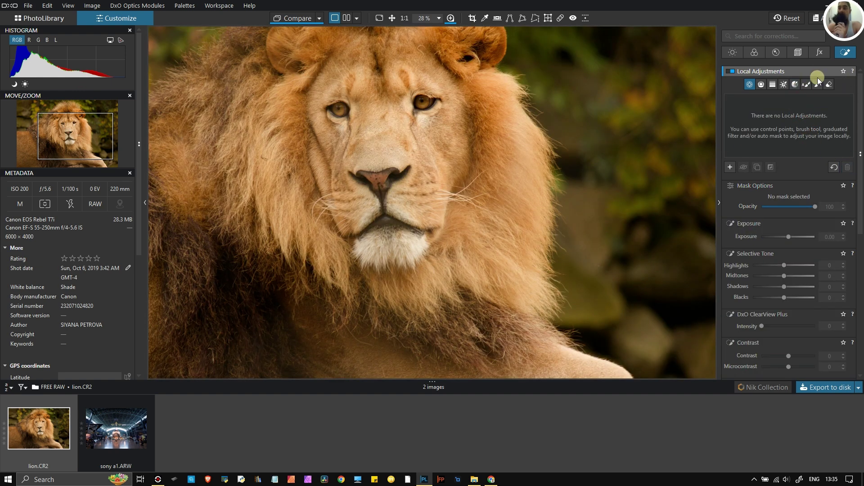
Step: Paint a Brush mask over the lion's nose and mouth and display it as a Color overlay
mouse_move(815, 84)
left_click(818, 85)
mouse_move(374, 159)
left_mouse_down()
mouse_move(378, 214)
mouse_move(408, 220)
mouse_move(396, 225)
left_mouse_up()
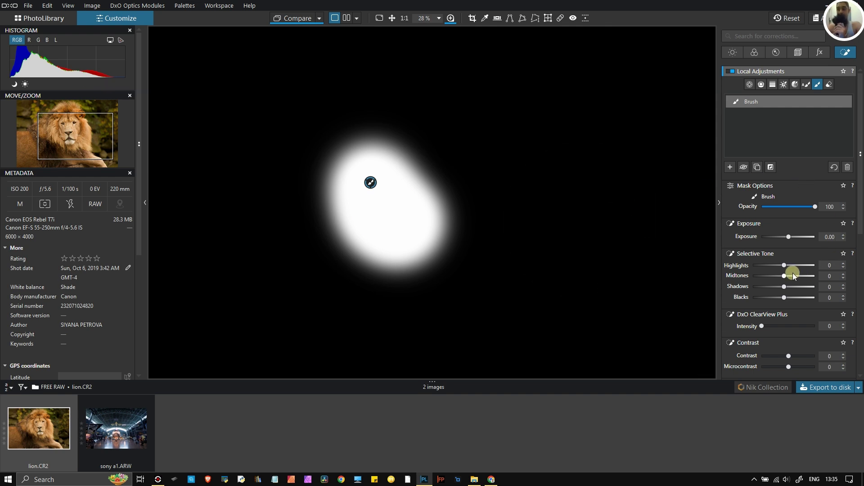
scroll(774, 238, "down", 9)
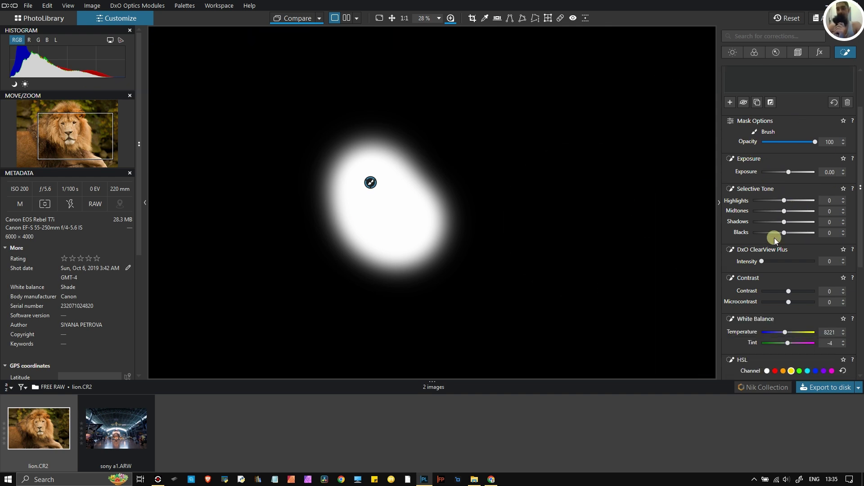
left_click(526, 232)
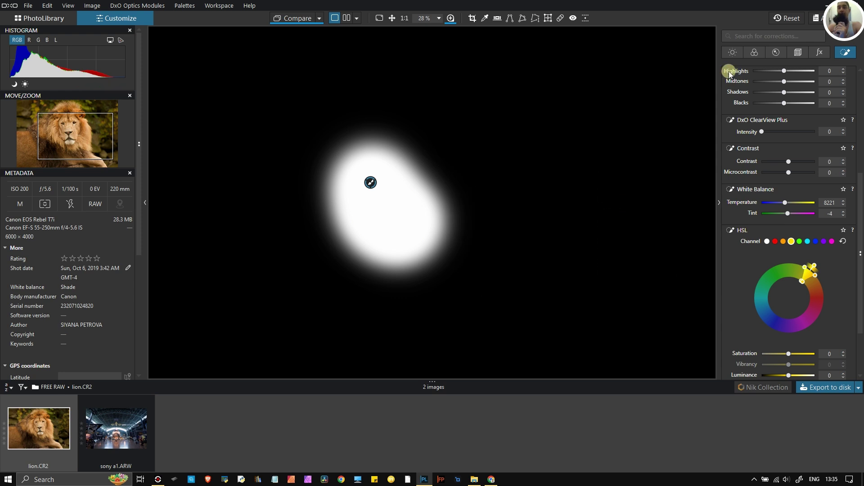
left_click(677, 72)
left_click(677, 84)
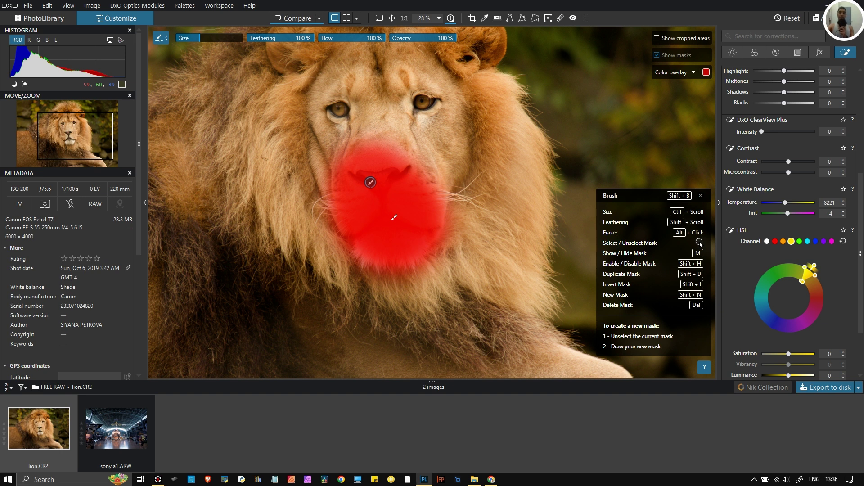
Step: Inspect the brush mask up close around the muzzle with its HSL controls and delete the mask
left_click(817, 236)
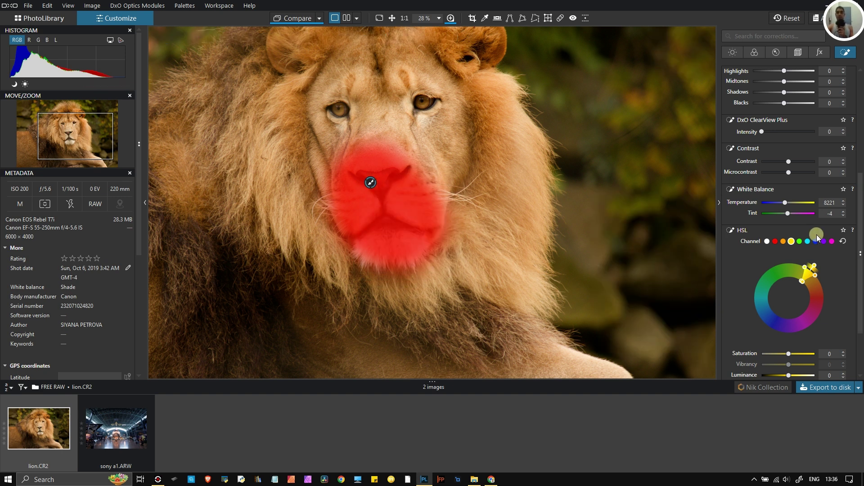
left_click(782, 242)
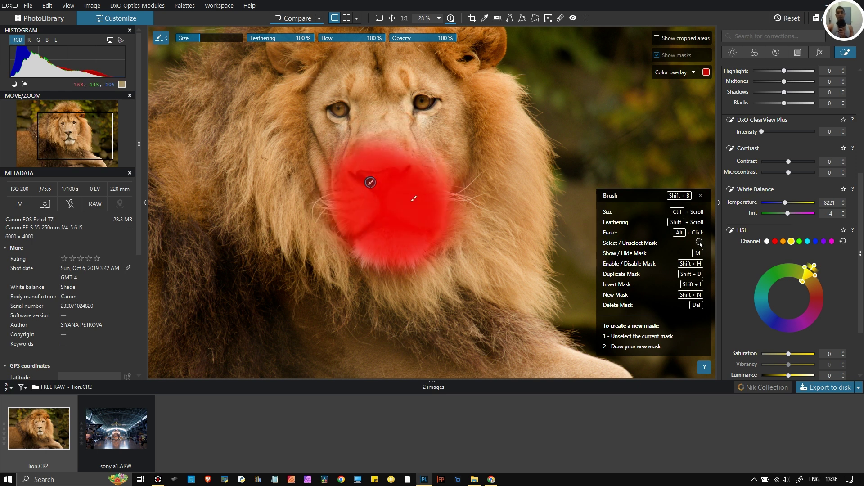
scroll(414, 198, "up", 4)
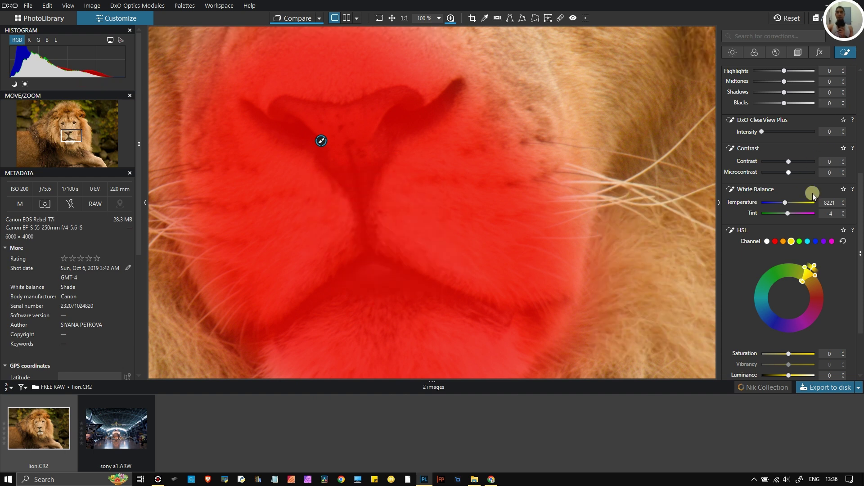
scroll(748, 83, "up", 5)
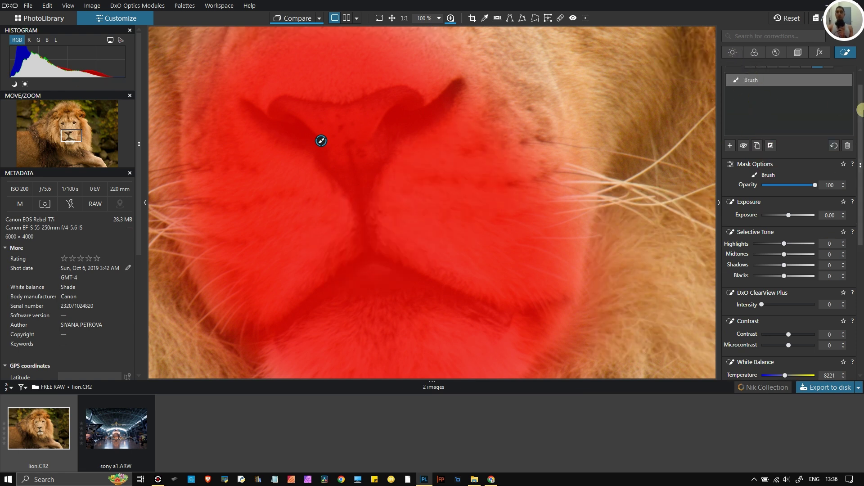
scroll(860, 109, "up", 1)
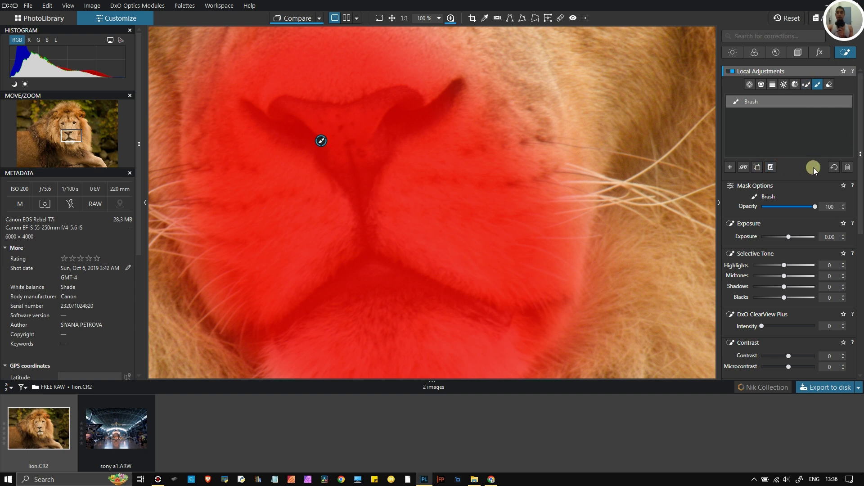
left_click(850, 168)
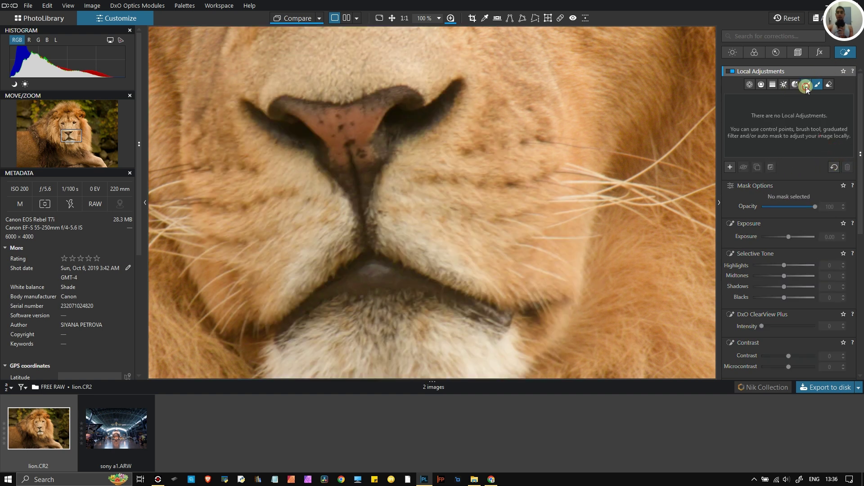
Step: Paint an Auto mask along the dark line of the lion's mouth, up the groove and over the nose
left_click(806, 84)
mouse_move(273, 331)
left_mouse_down()
mouse_move(365, 271)
mouse_move(368, 177)
mouse_move(387, 140)
mouse_move(444, 99)
mouse_move(266, 119)
mouse_move(345, 165)
mouse_move(395, 288)
mouse_move(504, 316)
mouse_move(541, 305)
mouse_move(491, 306)
mouse_move(422, 278)
mouse_move(366, 300)
mouse_move(348, 272)
left_mouse_up()
mouse_move(345, 251)
left_mouse_down()
mouse_move(367, 141)
mouse_move(291, 99)
mouse_move(240, 101)
mouse_move(314, 126)
mouse_move(431, 101)
mouse_move(464, 79)
mouse_move(387, 190)
mouse_move(360, 199)
mouse_move(339, 178)
left_mouse_up()
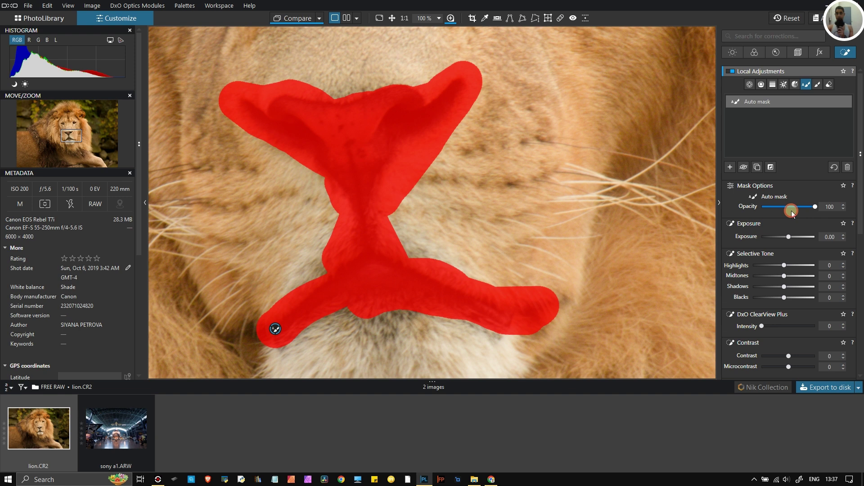
Step: Set the auto mask's opacity to 65 and its exposure to 1.24
left_click_drag(799, 209, 796, 208)
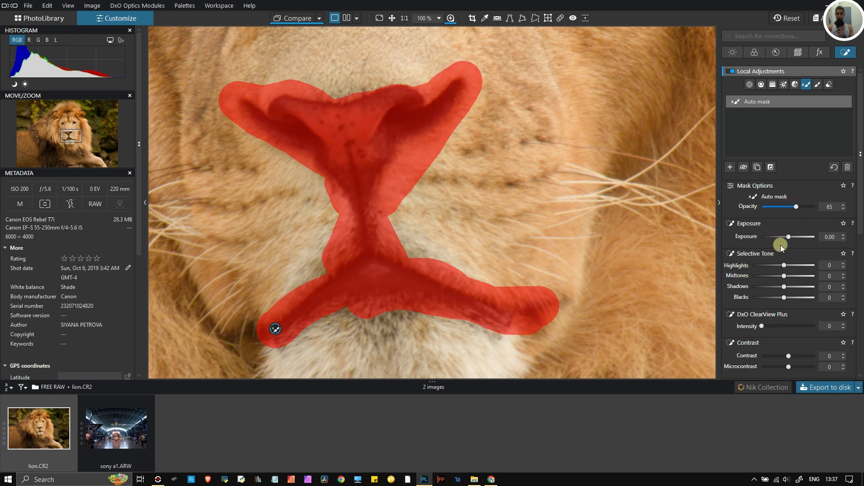
mouse_move(791, 236)
left_mouse_down()
mouse_move(807, 240)
mouse_move(786, 241)
mouse_move(797, 240)
left_mouse_up()
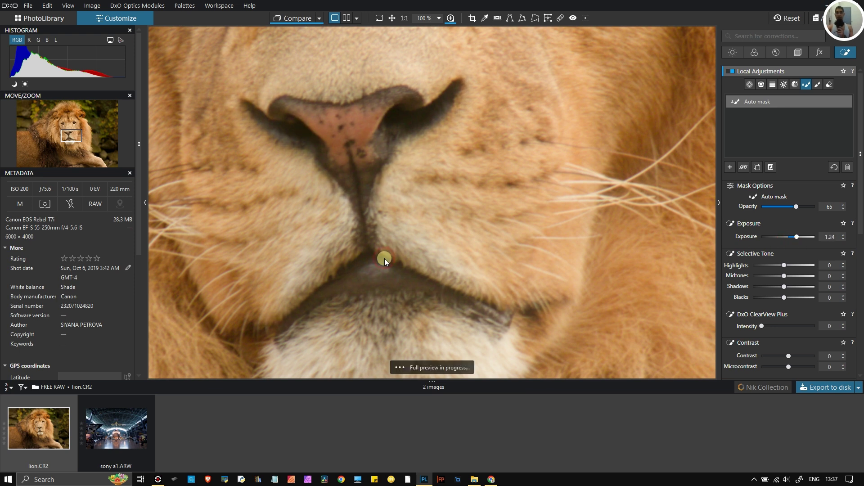
left_click(384, 261)
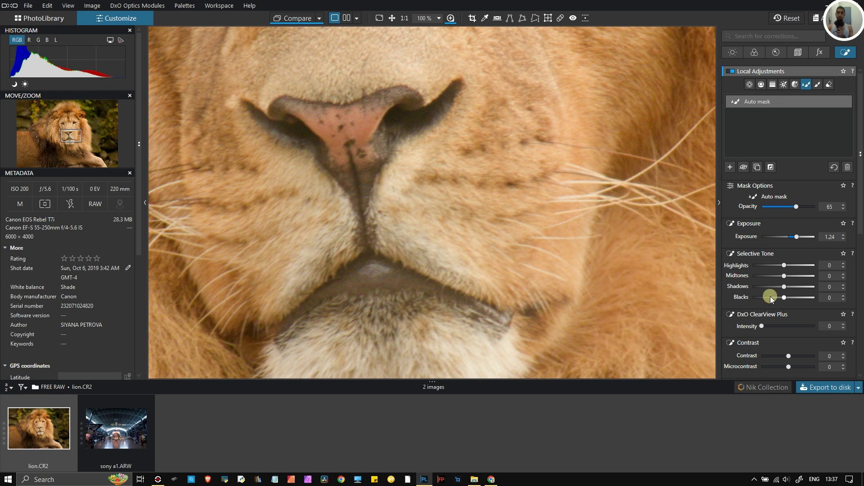
Step: Examine the auto mask's HSL channel and color wheel controls and compare them with the global HSL correction
scroll(782, 234, "down", 2)
scroll(782, 234, "down", 3)
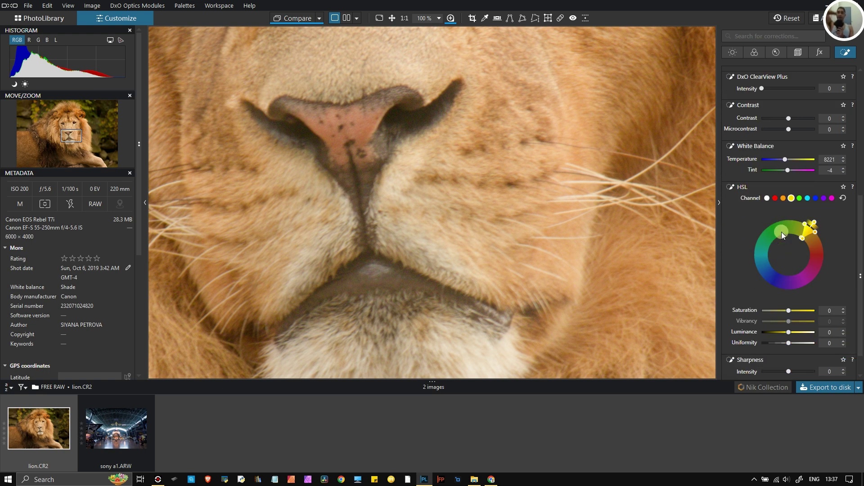
left_click(751, 59)
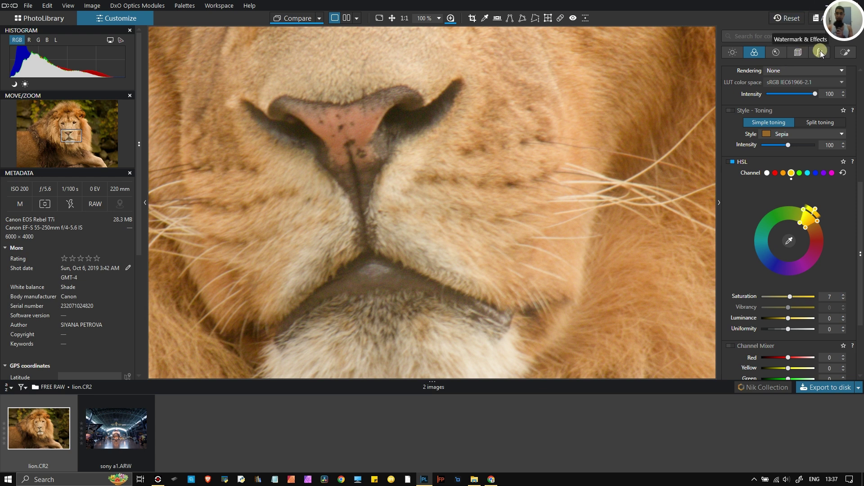
left_click(845, 52)
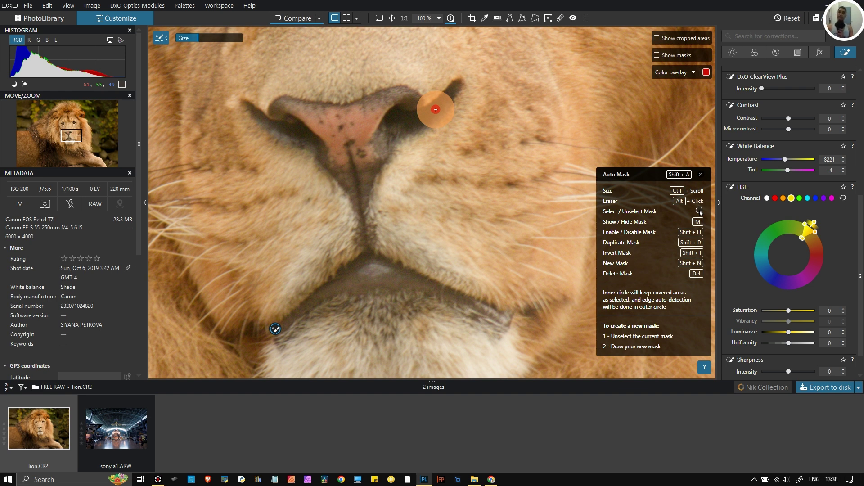
mouse_move(387, 128)
left_mouse_down()
mouse_move(290, 154)
mouse_move(411, 143)
mouse_move(302, 229)
mouse_move(317, 292)
mouse_move(310, 110)
mouse_move(421, 147)
mouse_move(451, 175)
left_mouse_up()
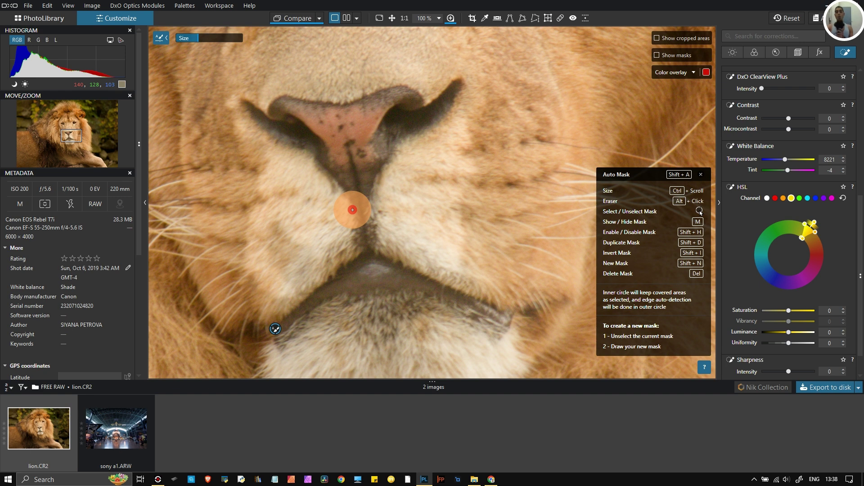
Step: Reset the local adjustments to remove the auto mask from the lion photo
scroll(352, 210, "down", 5)
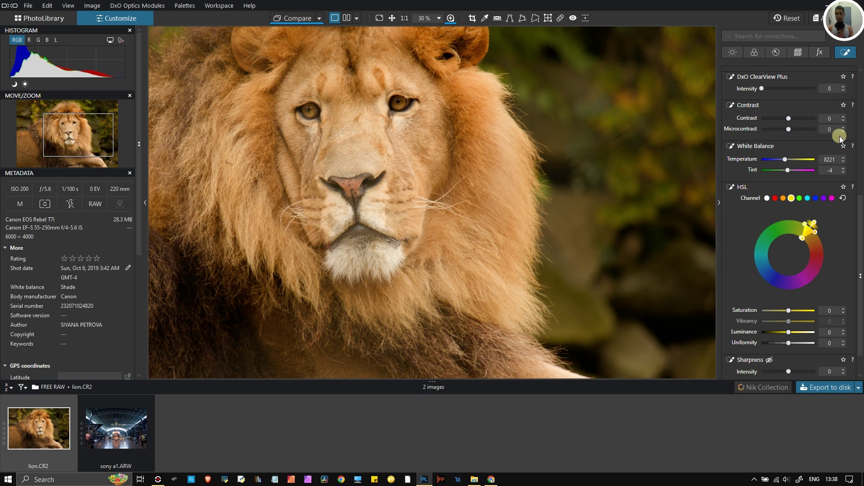
scroll(838, 136, "up", 5)
left_click(836, 168)
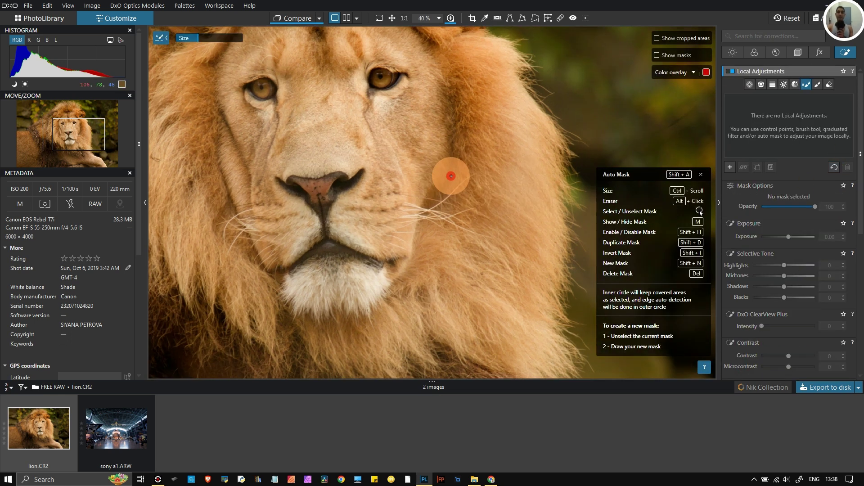
scroll(452, 175, "down", 1)
scroll(451, 176, "down", 1)
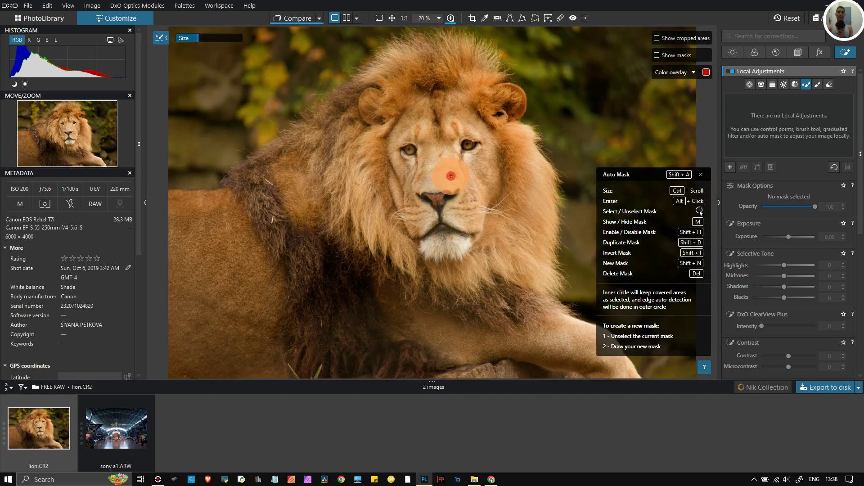